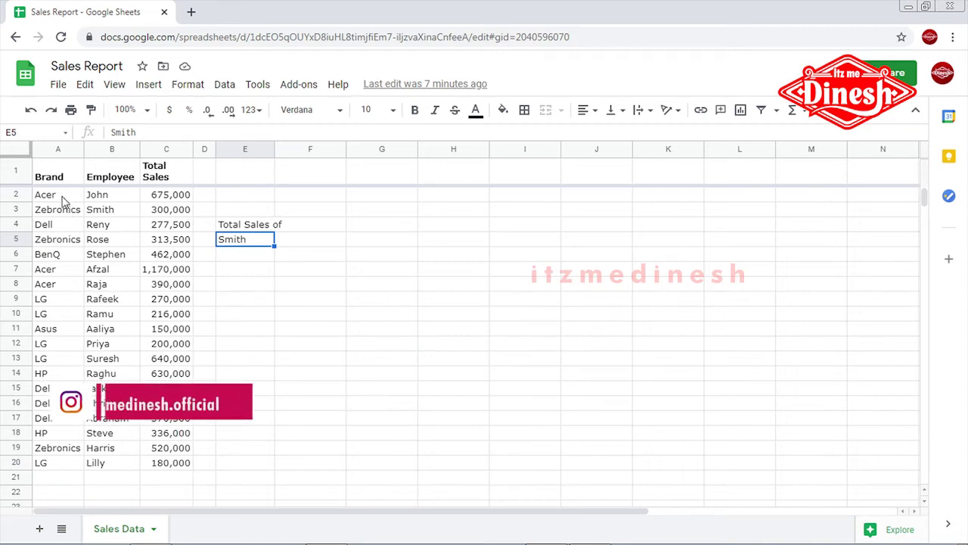
Highlight the A1:C20 sales table and its Brand, Employee and Total Sales headers to explain it.
left_click_drag(63, 195, 63, 210)
left_click(158, 330, "shift")
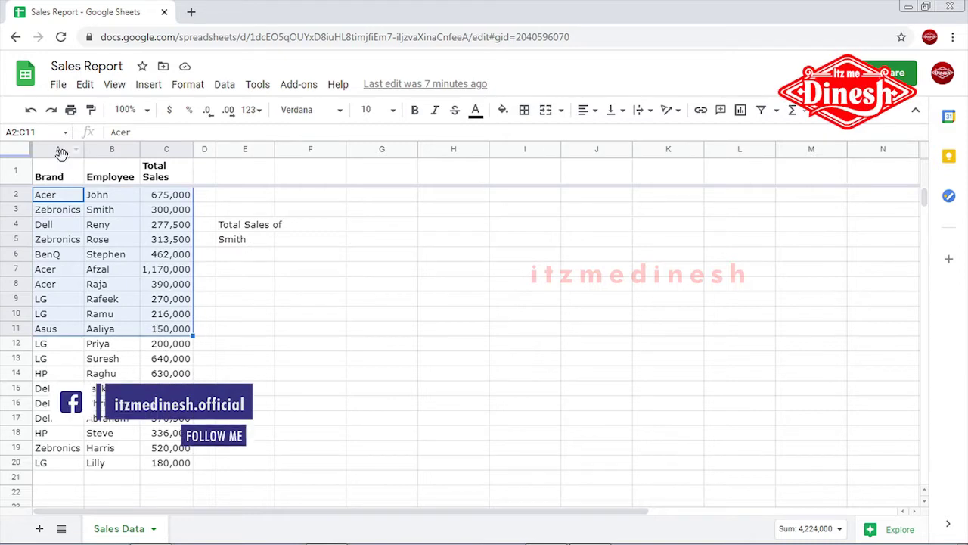
left_click(257, 301)
left_click(256, 242)
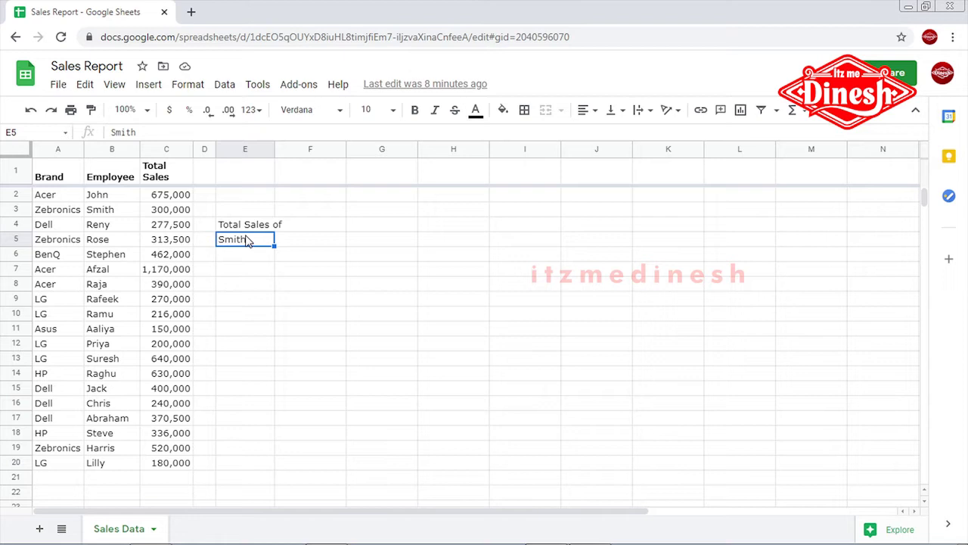
left_click(94, 199)
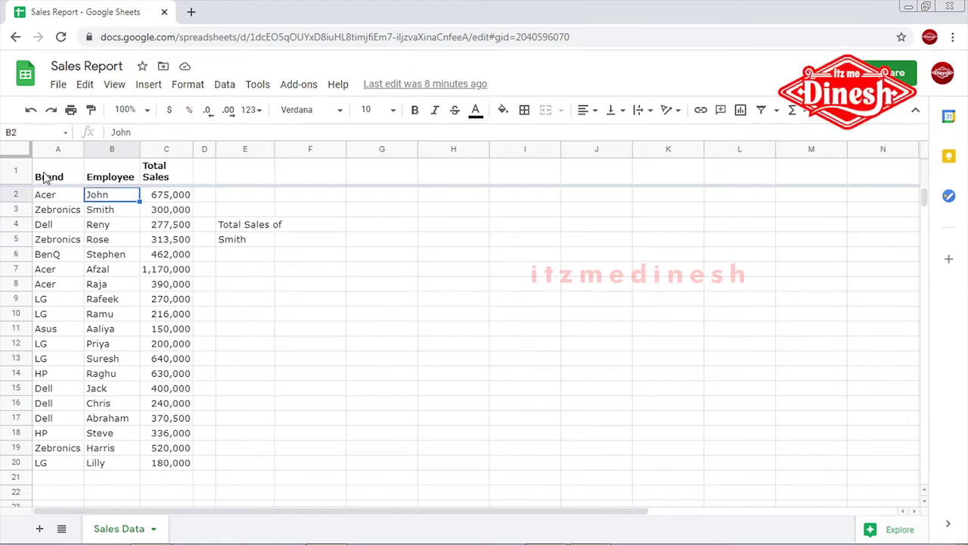
left_click_drag(44, 177, 166, 472)
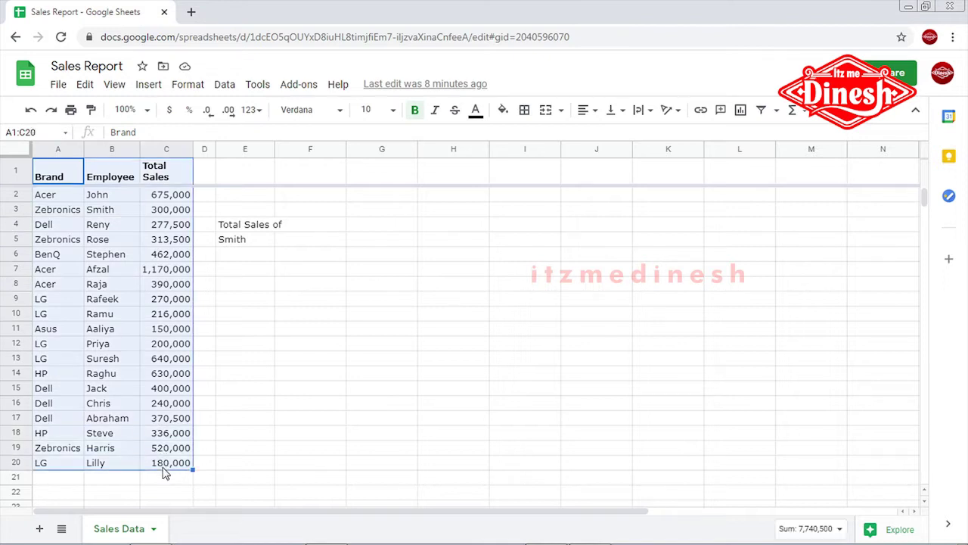
left_click(146, 334)
left_click(40, 177)
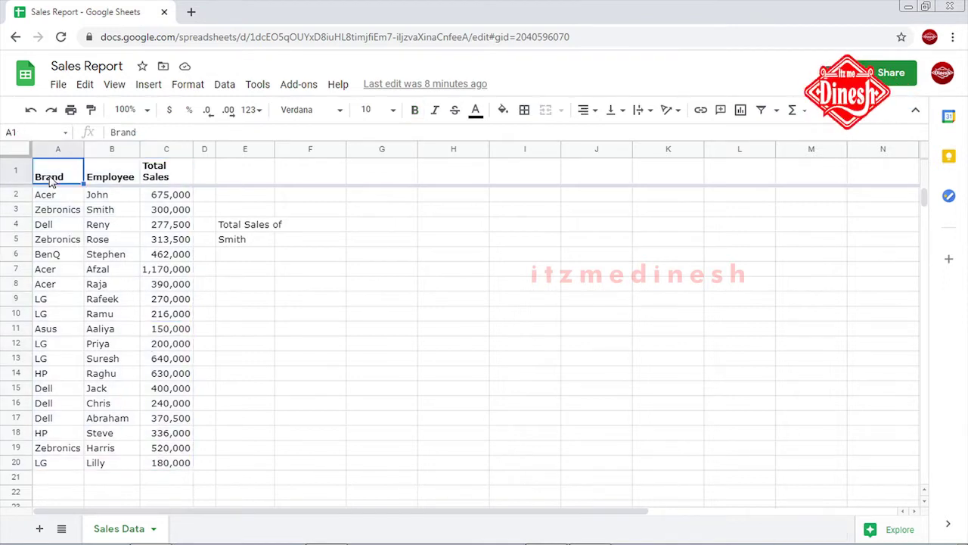
left_click(122, 180)
left_click(159, 181)
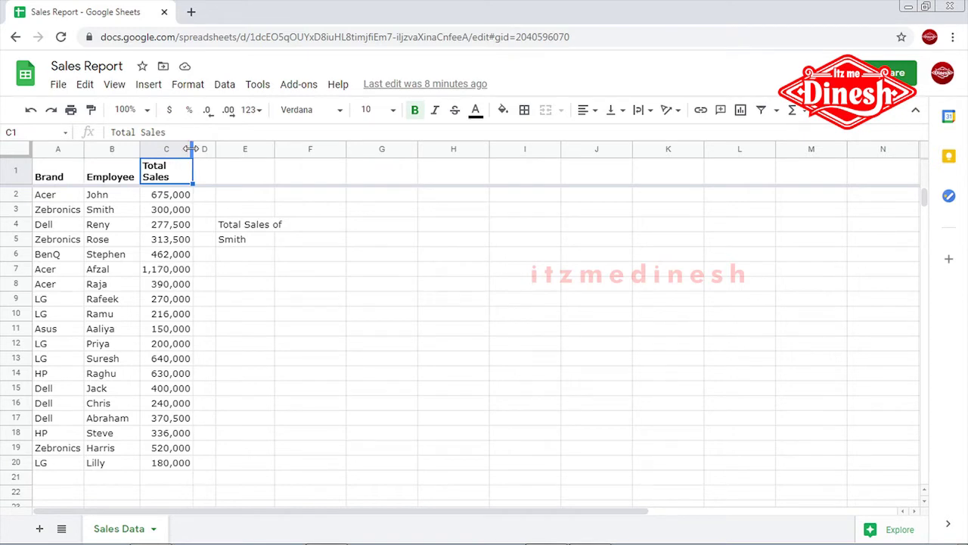
Widen the Total Sales column C slightly, then pick F5 for the lookup result.
left_click_drag(189, 149, 191, 203)
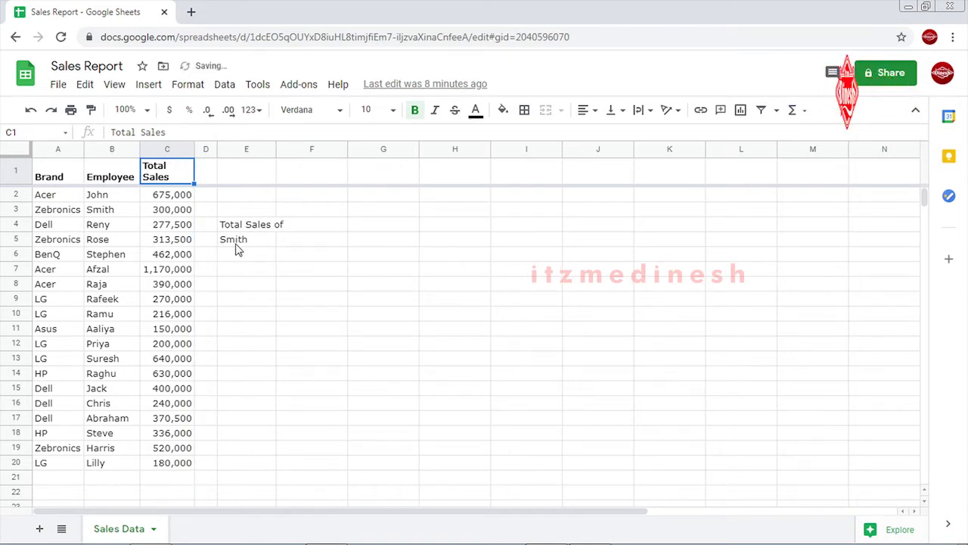
left_click_drag(117, 195, 116, 465)
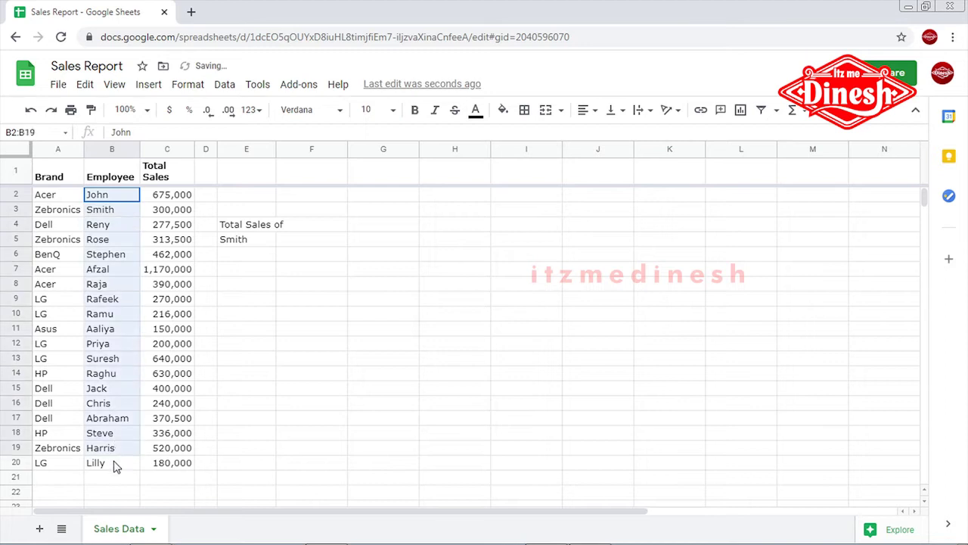
left_click(236, 240)
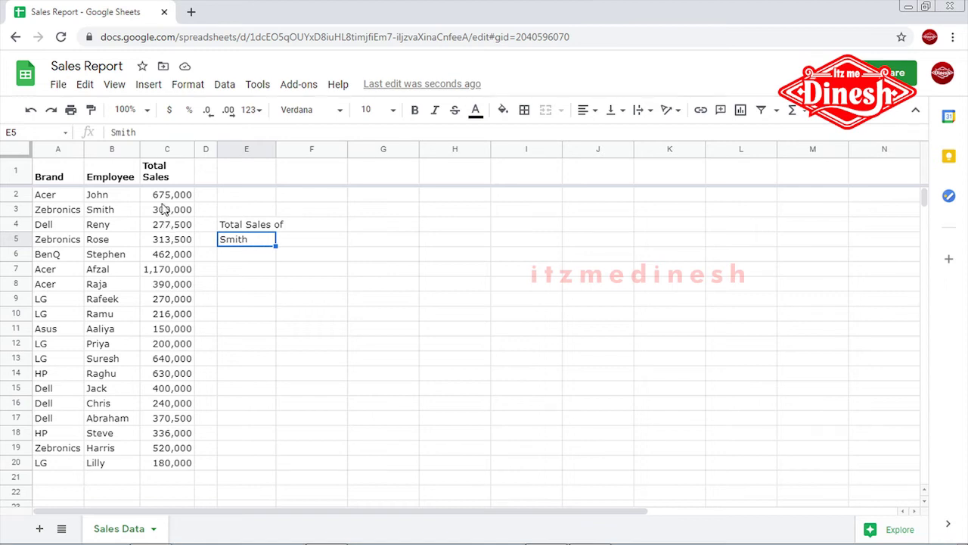
left_click(163, 212)
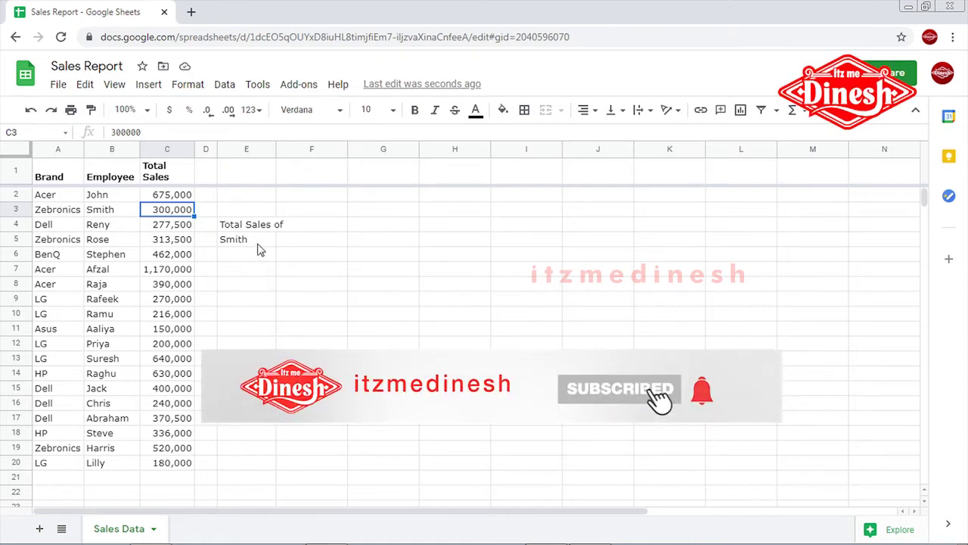
left_click(288, 241)
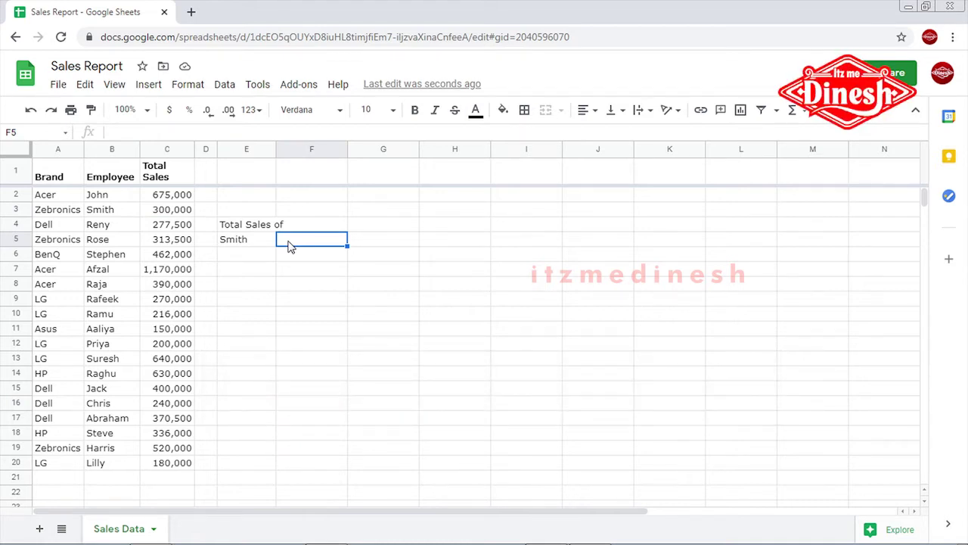
Enter =VLOOKUP(E5,A1:C20,3,0) in F5 to look up the employee named in E5.
left_click(160, 132)
type("=vlo")
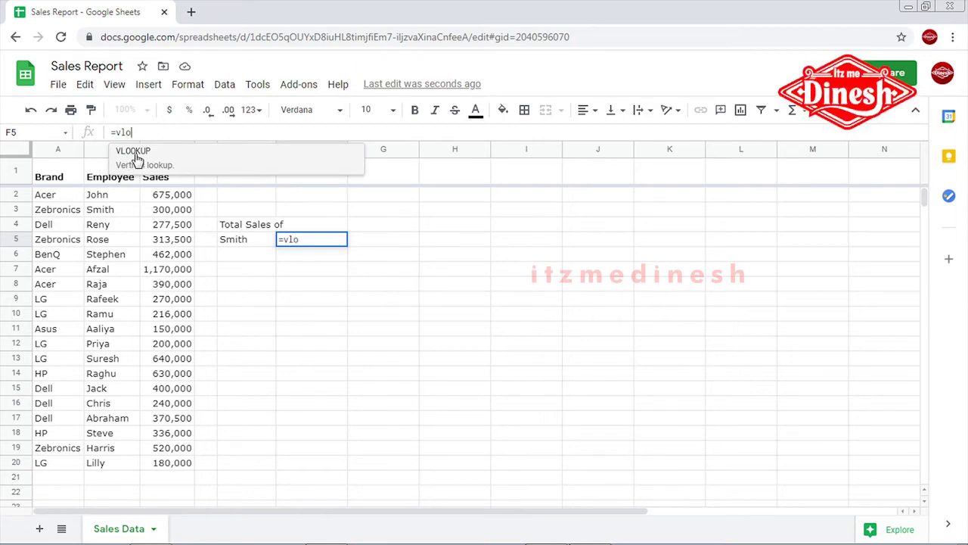
left_click(136, 157)
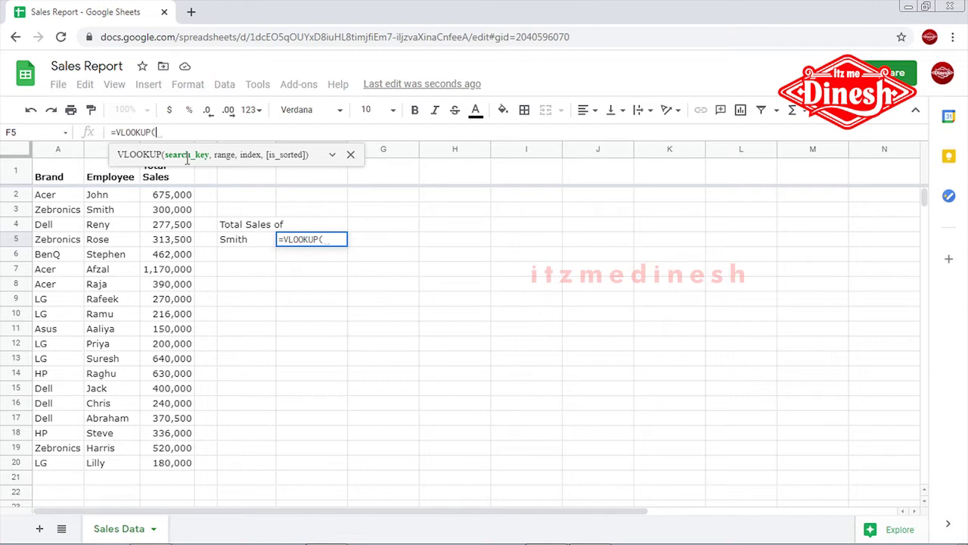
left_click(239, 247)
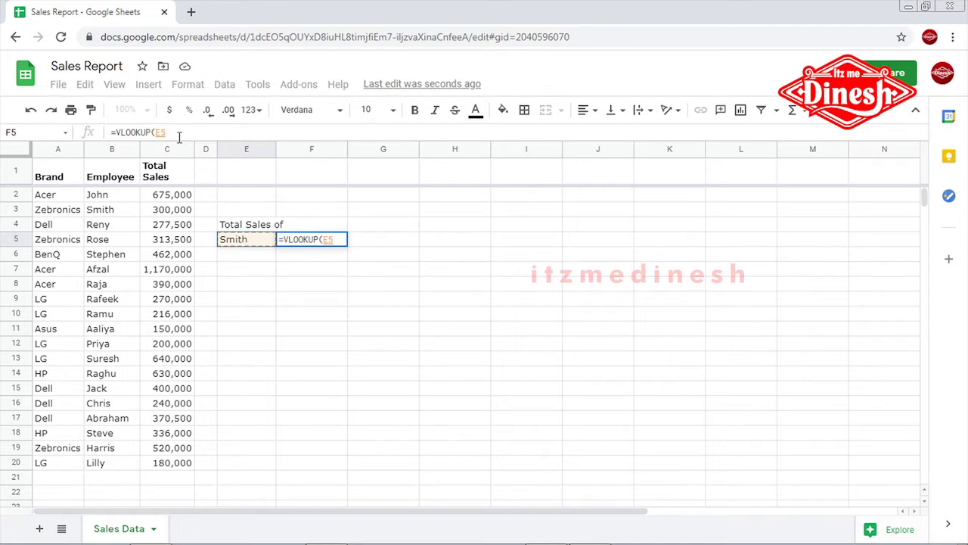
type(",")
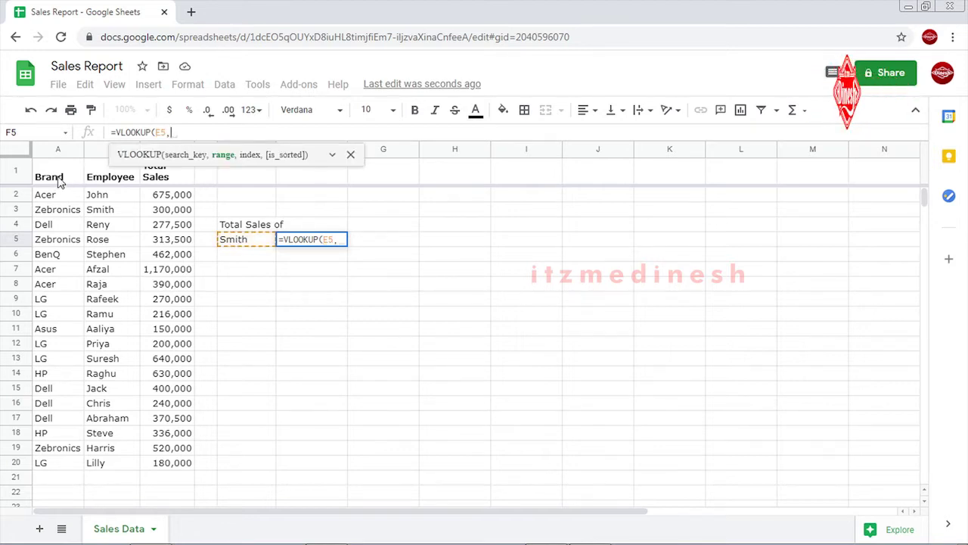
mouse_move(60, 182)
left_mouse_down()
mouse_move(181, 480)
mouse_move(179, 463)
left_mouse_up()
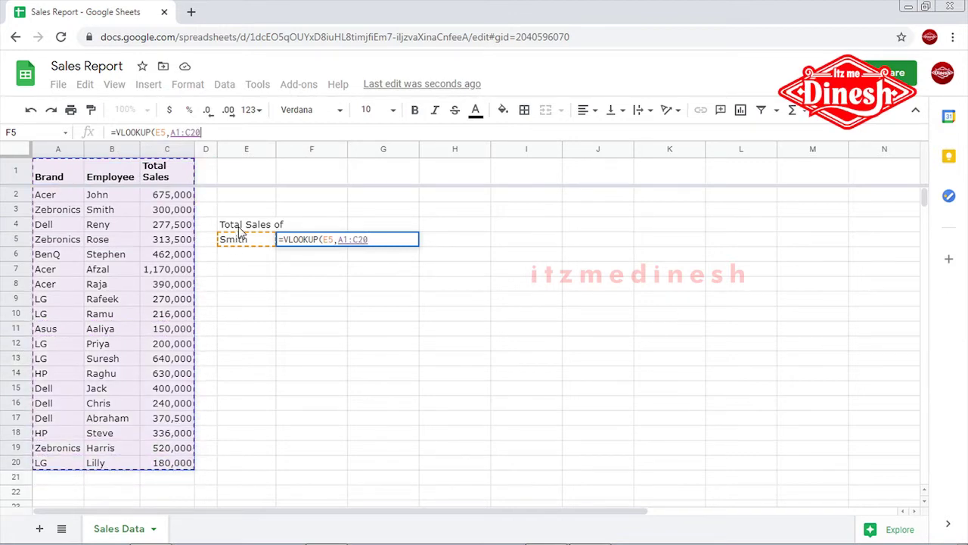
type(",")
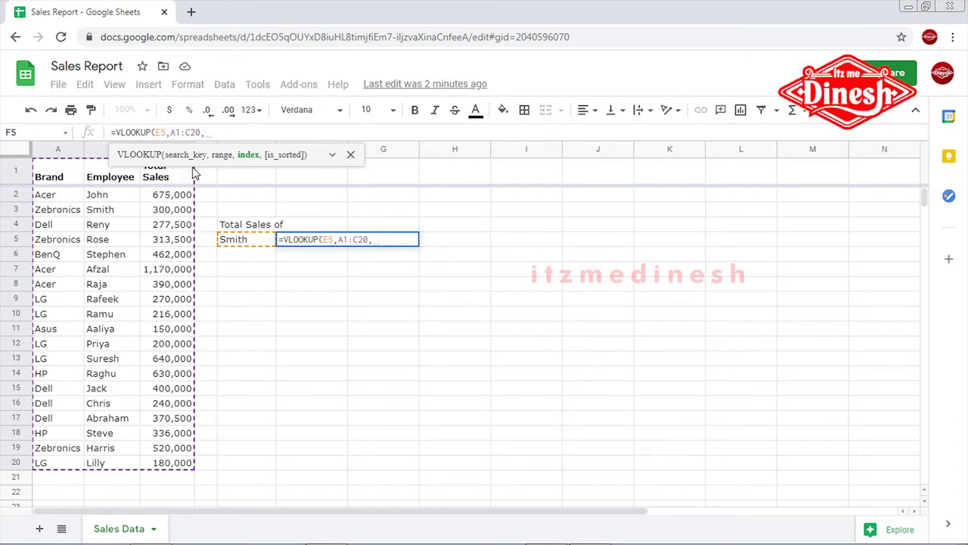
type("3")
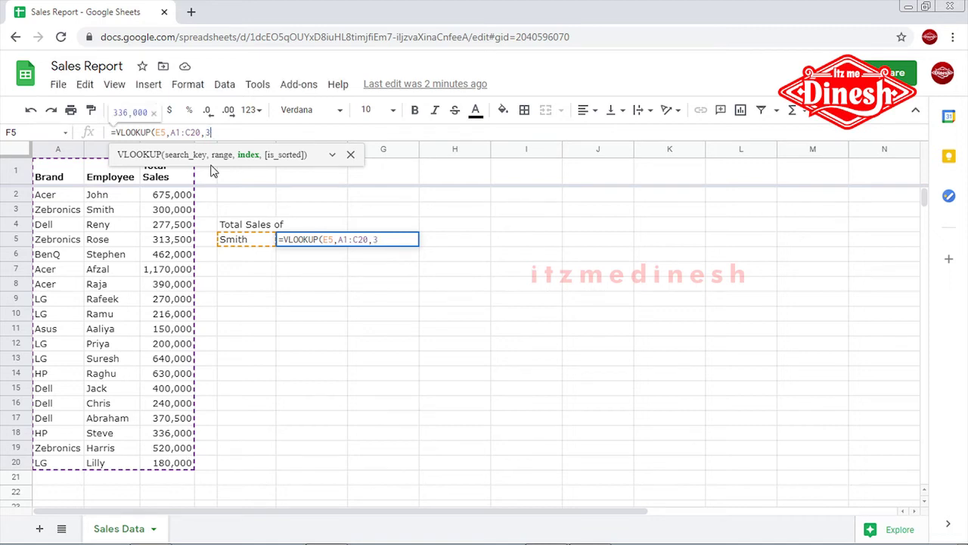
type(",")
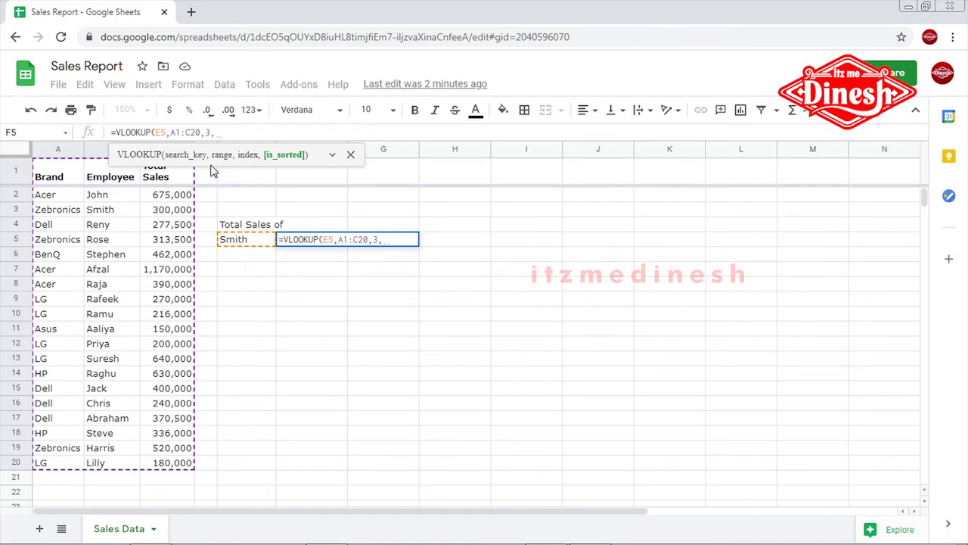
type("0")
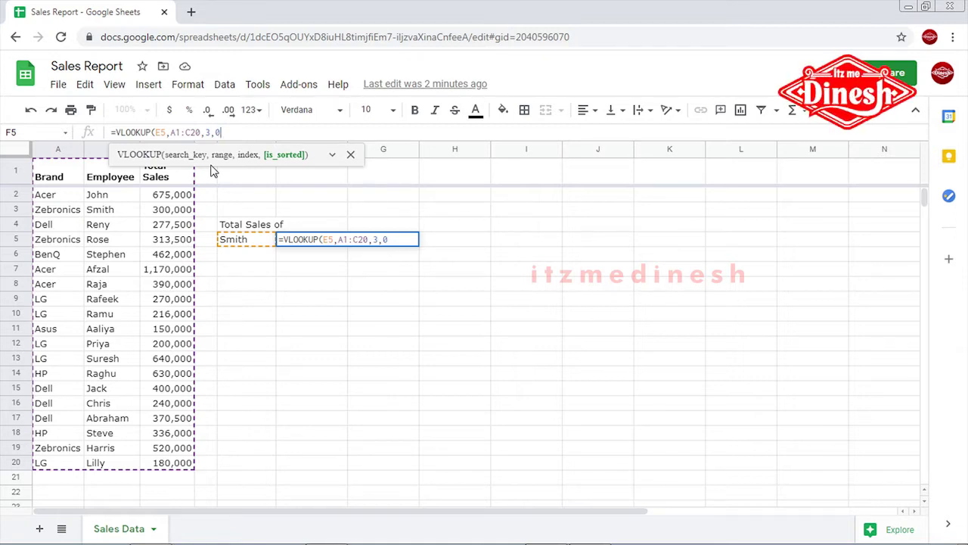
type(")")
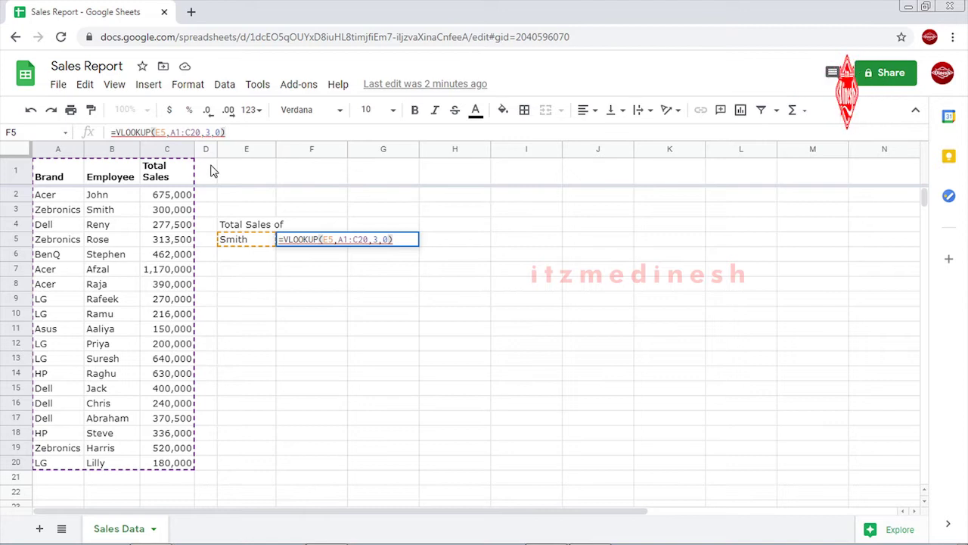
key("Return")
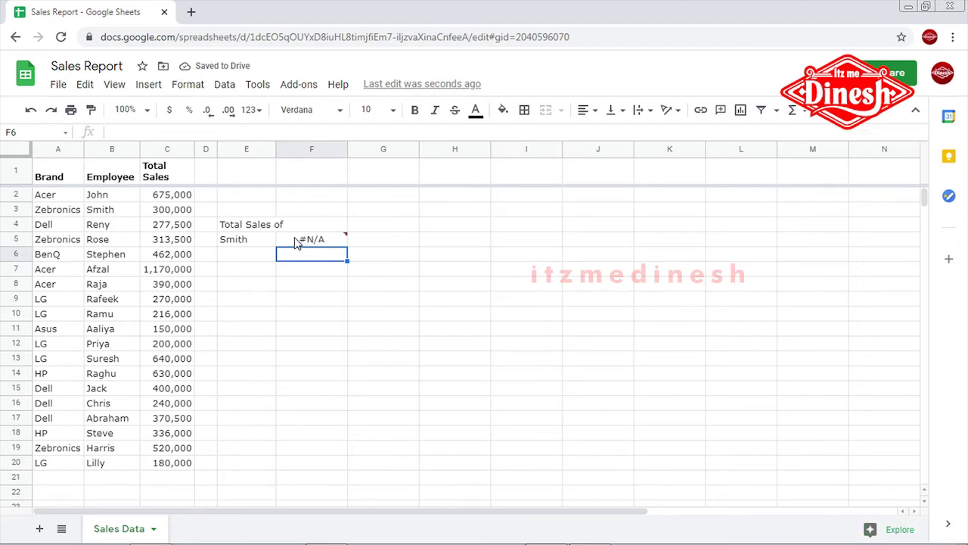
Check F5's #N/A result and open its VLOOKUP formula for editing.
left_click(297, 242)
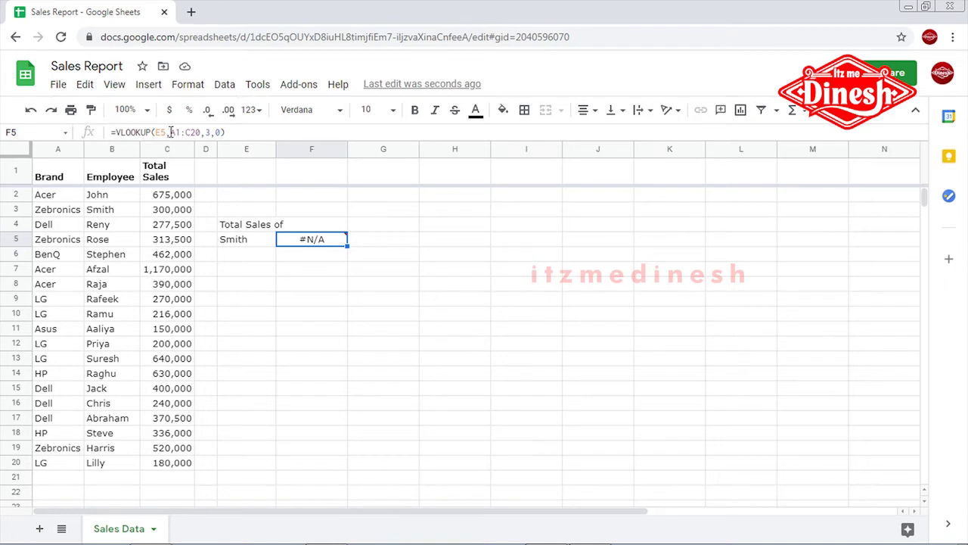
left_click(171, 133)
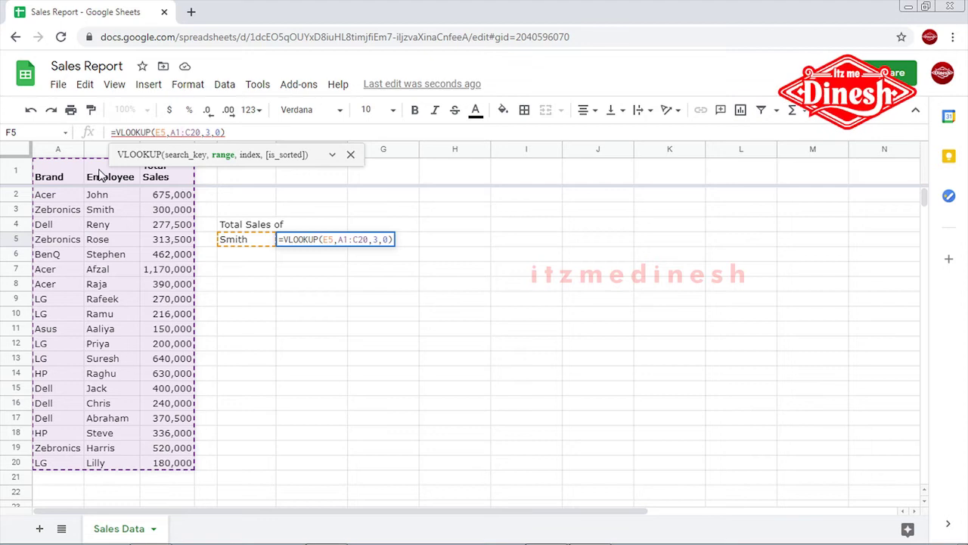
Change F5's lookup range to B1:C20, observe the #REF! error, and reopen the formula.
key("BackSpace")
type("B")
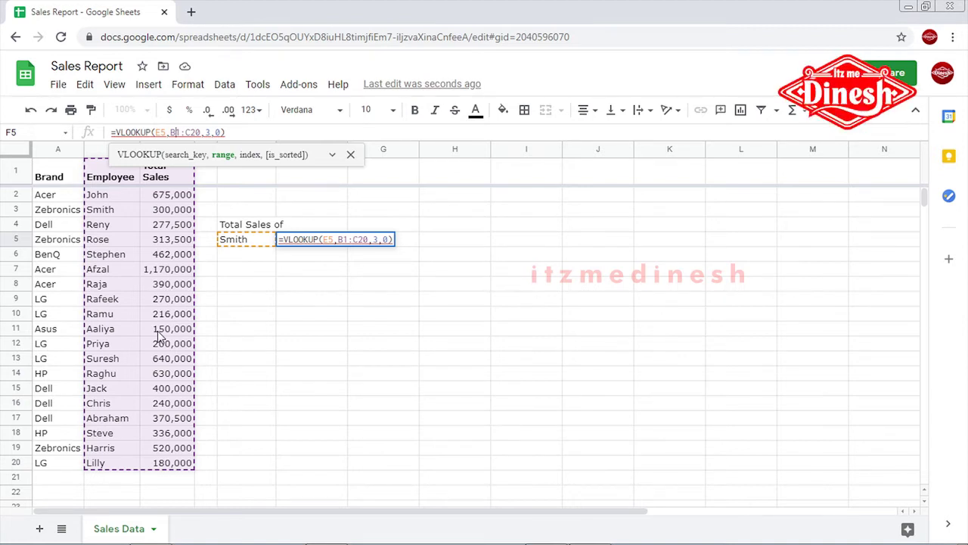
key("Return")
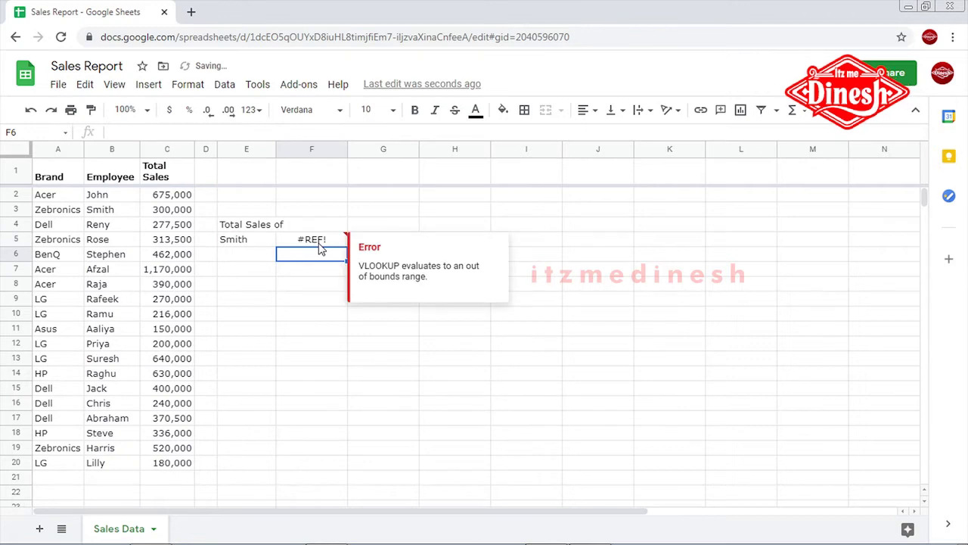
left_click(318, 244)
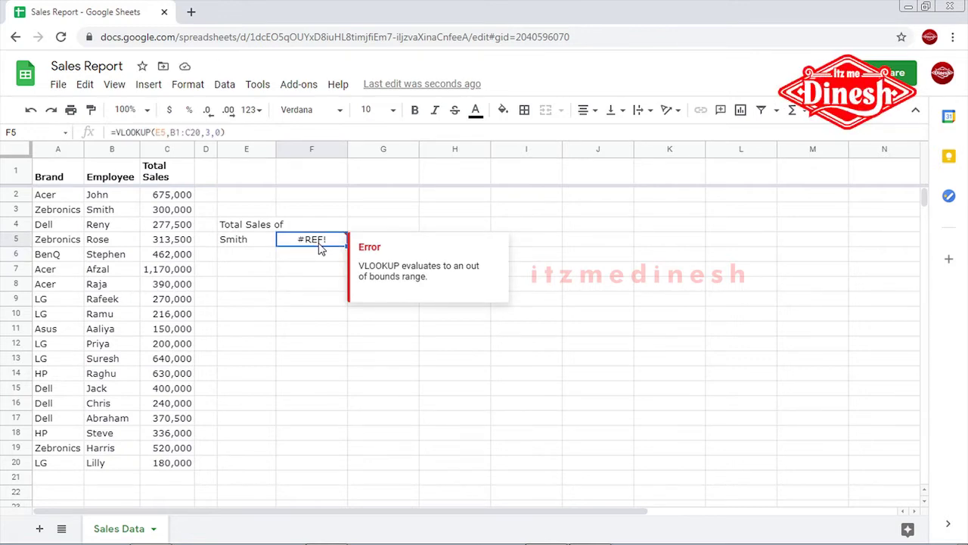
left_click(210, 133)
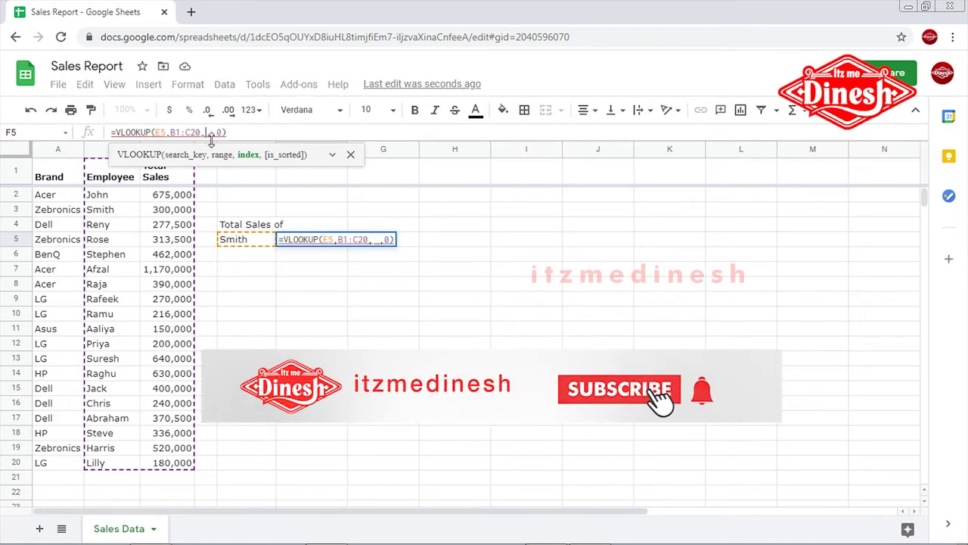
Set the column index to 2 so =VLOOKUP(E5,B1:C20,2,0) in F5 returns 300,000.
key("BackSpace")
type("2")
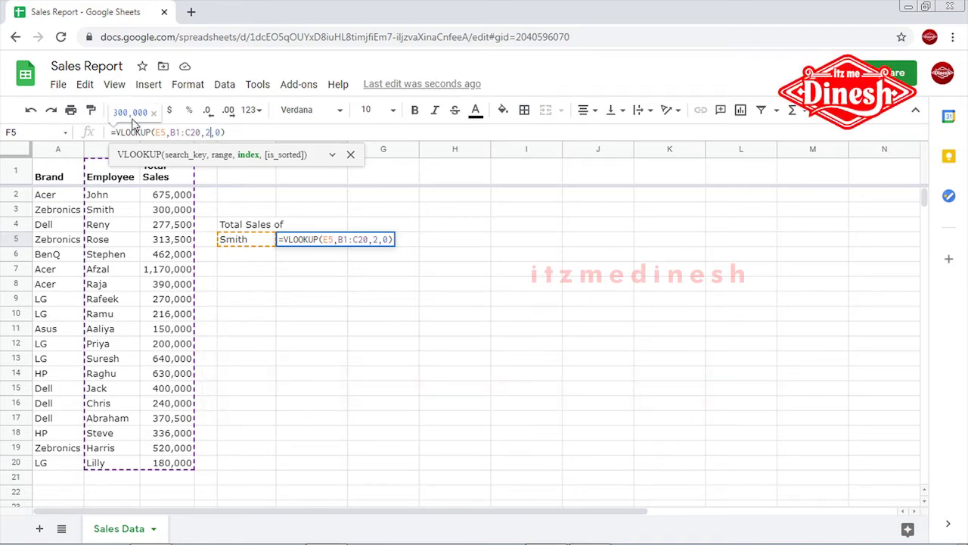
key("Return")
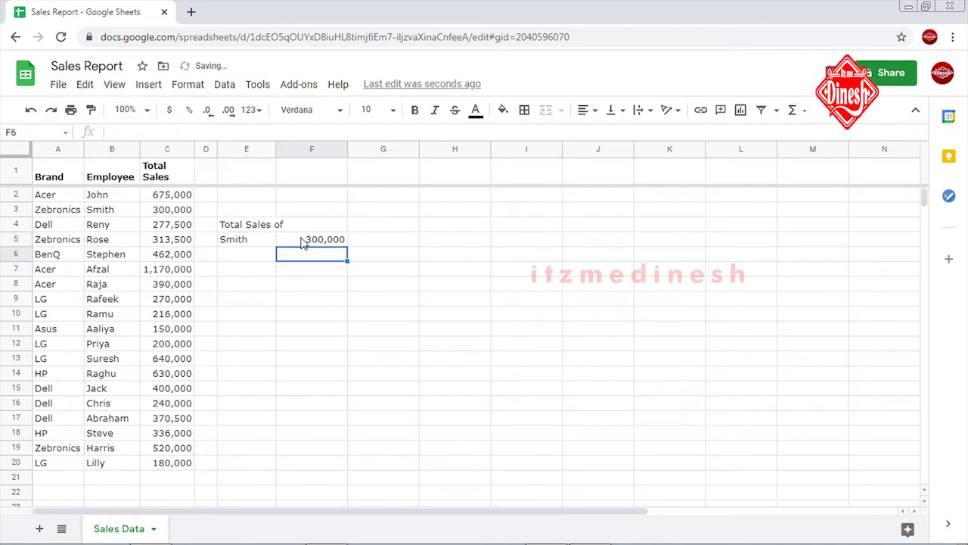
left_click(303, 240)
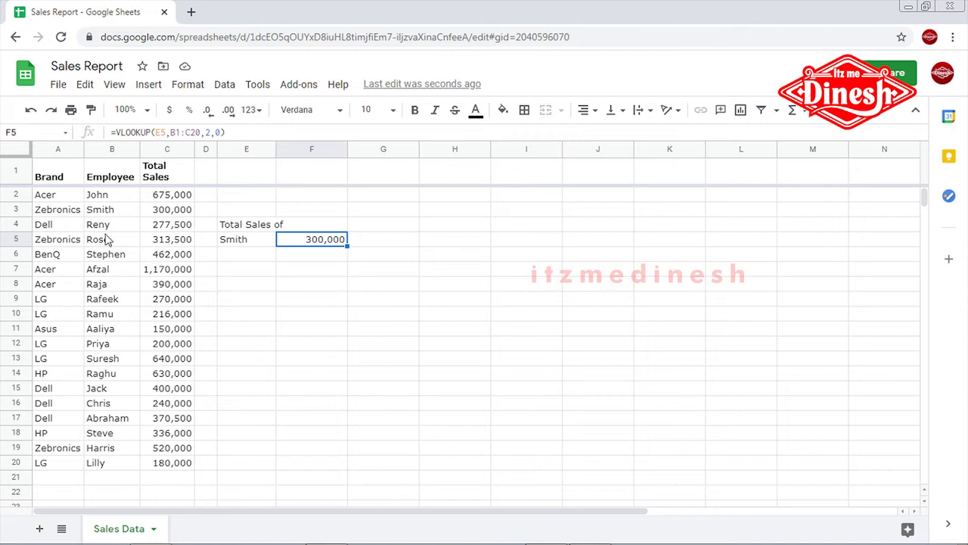
Copy F5's VLOOKUP formula down into F6 next to the E6 name cell.
left_click_drag(95, 242, 96, 277)
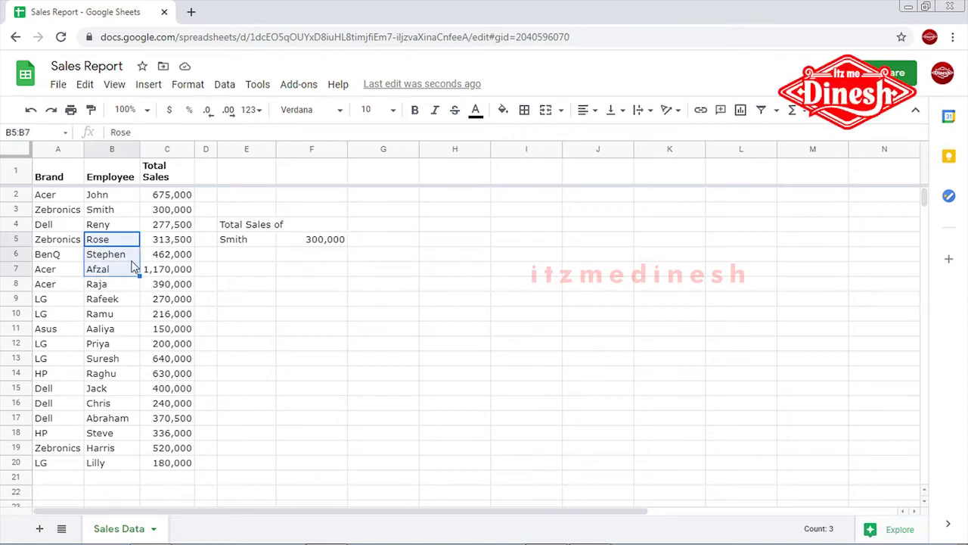
left_click(243, 256)
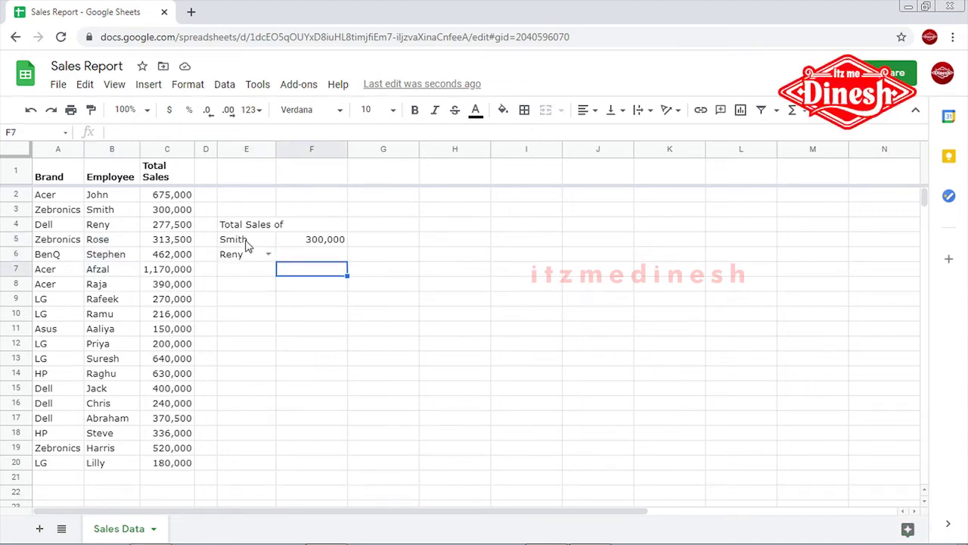
left_click(245, 242)
left_click(314, 243)
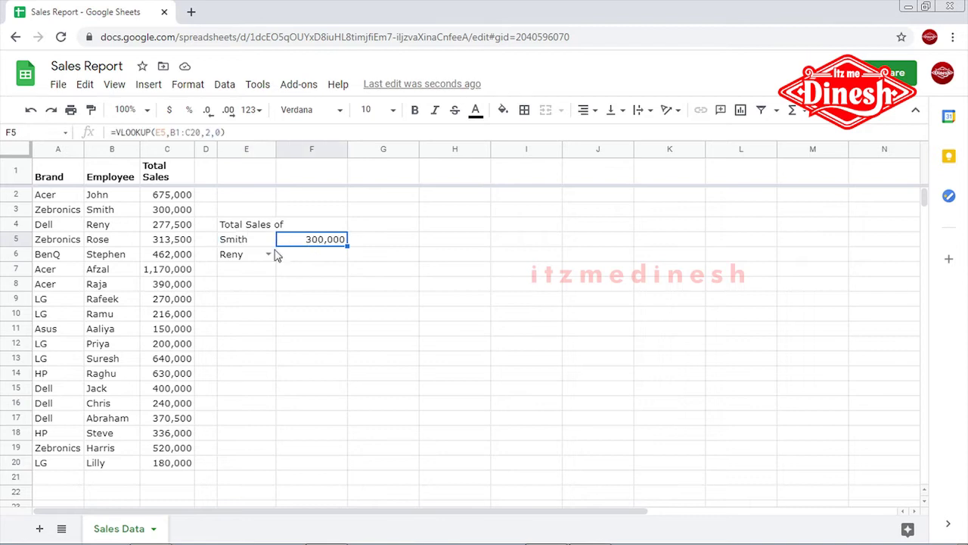
left_click(234, 262)
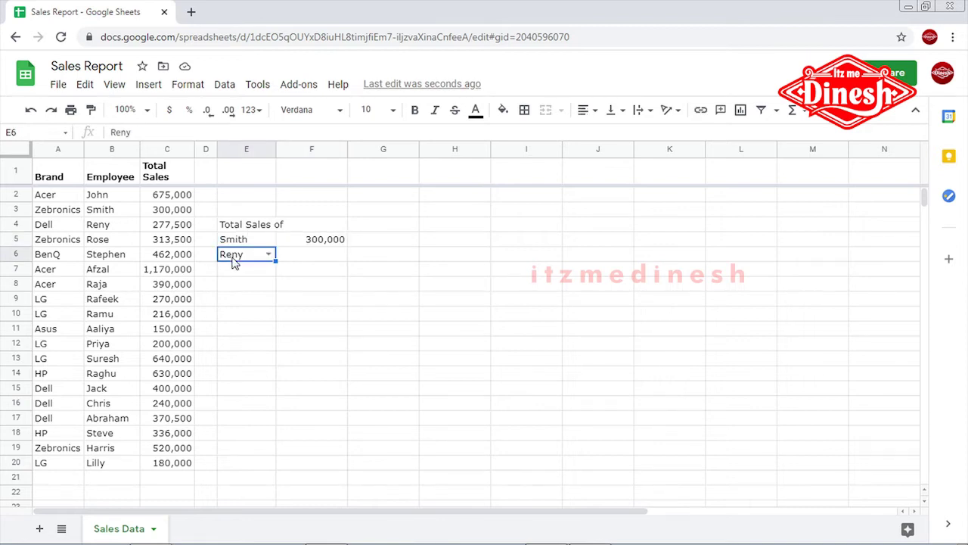
left_click(103, 226)
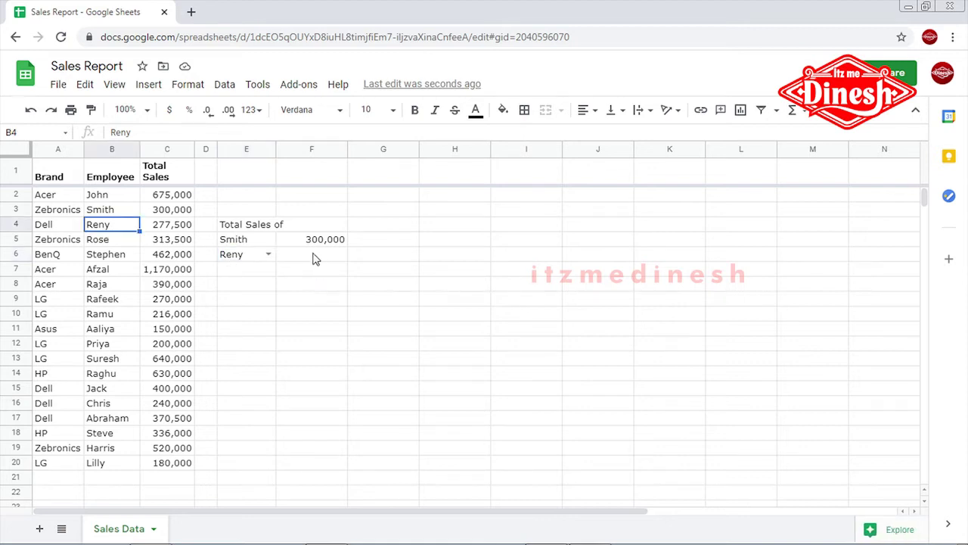
left_click(254, 257)
left_click(333, 244)
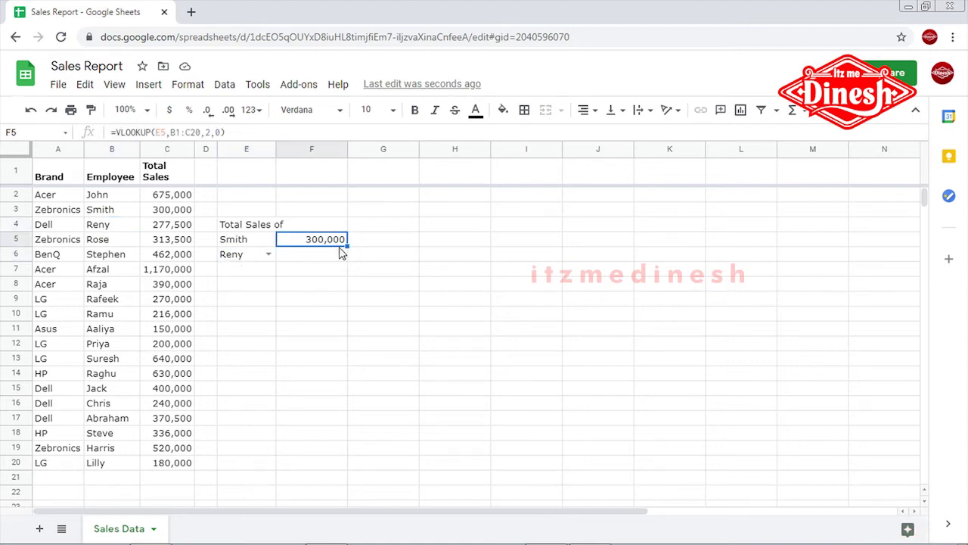
left_click_drag(347, 249, 344, 258)
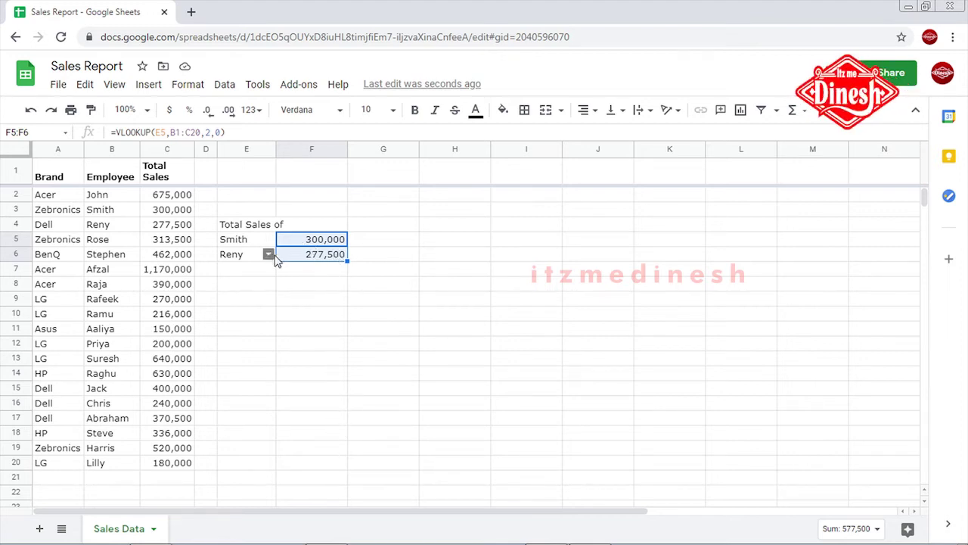
Test F6 by choosing three different employees from E6's dropdown, ending on one with 150,000.
left_click(242, 255)
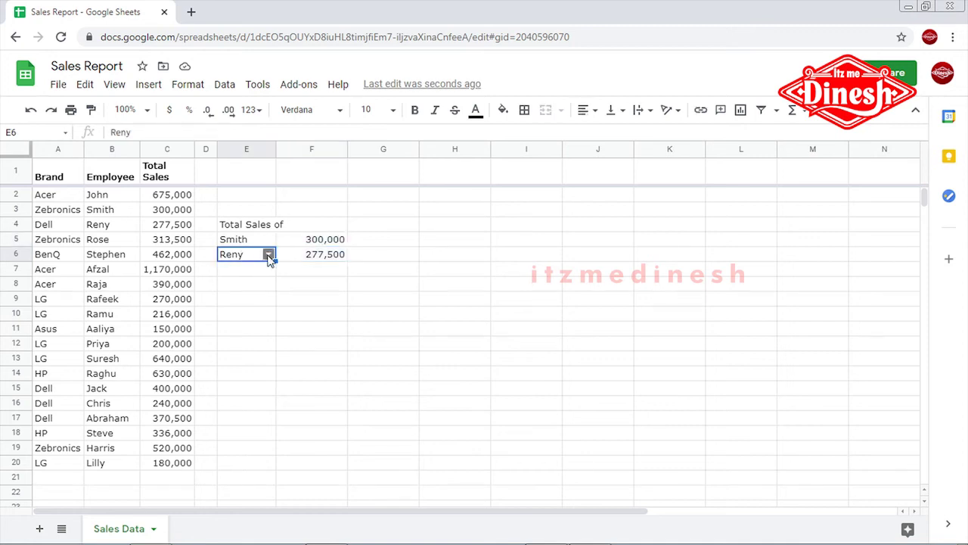
left_click(269, 254)
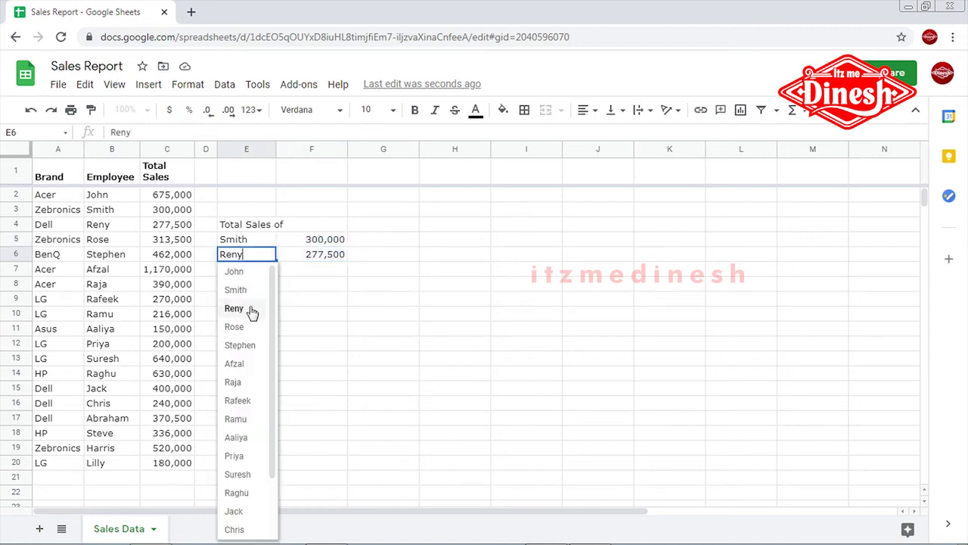
left_click(238, 474)
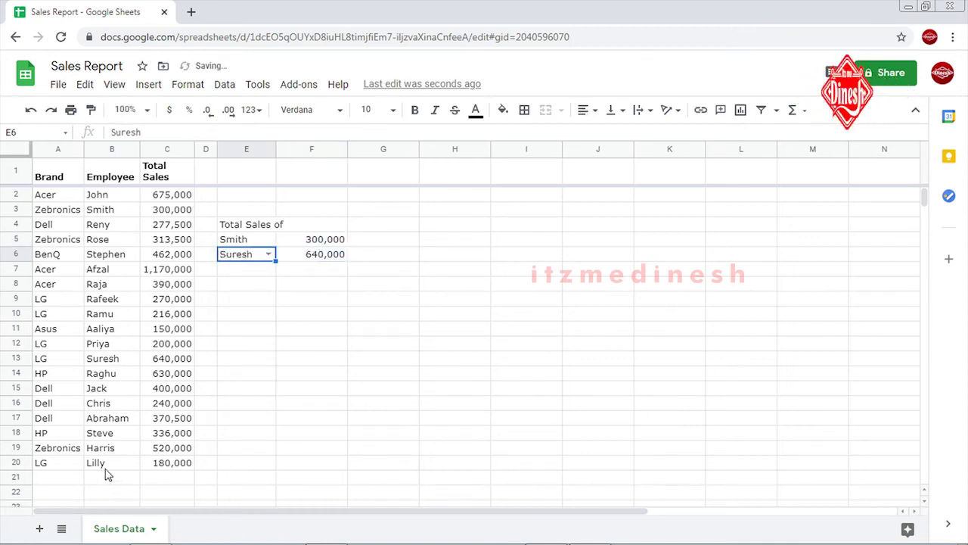
mouse_move(110, 346)
left_mouse_down()
mouse_move(121, 361)
mouse_move(178, 363)
left_mouse_up()
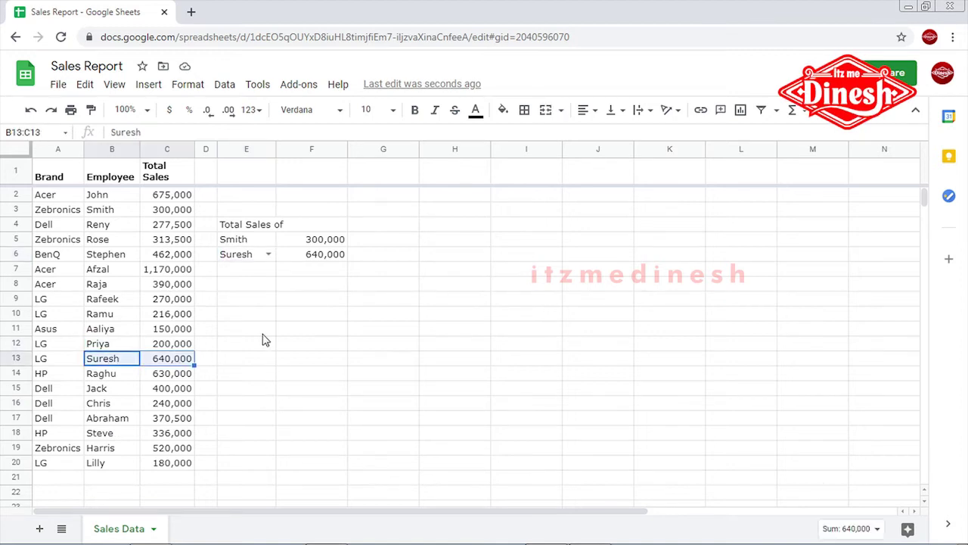
left_click(267, 255)
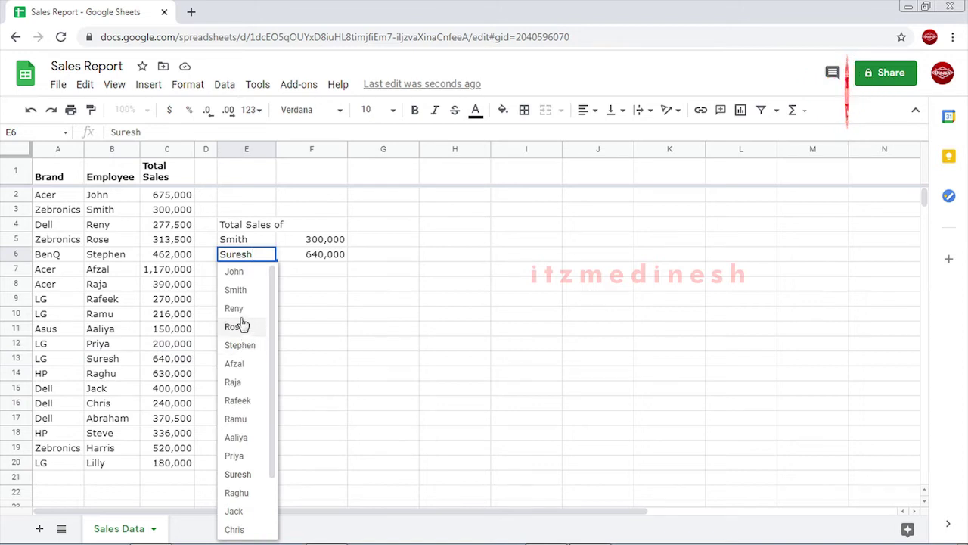
left_click(240, 325)
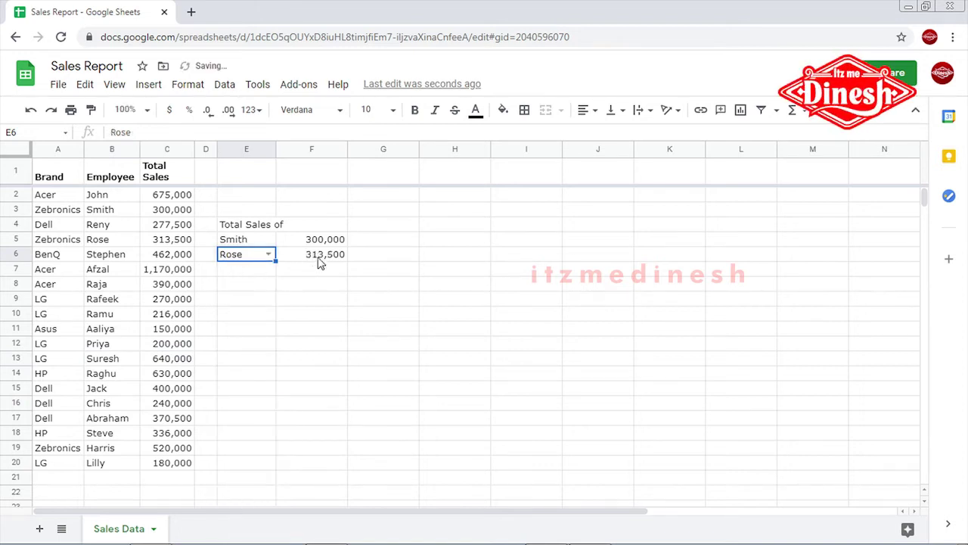
left_click(269, 255)
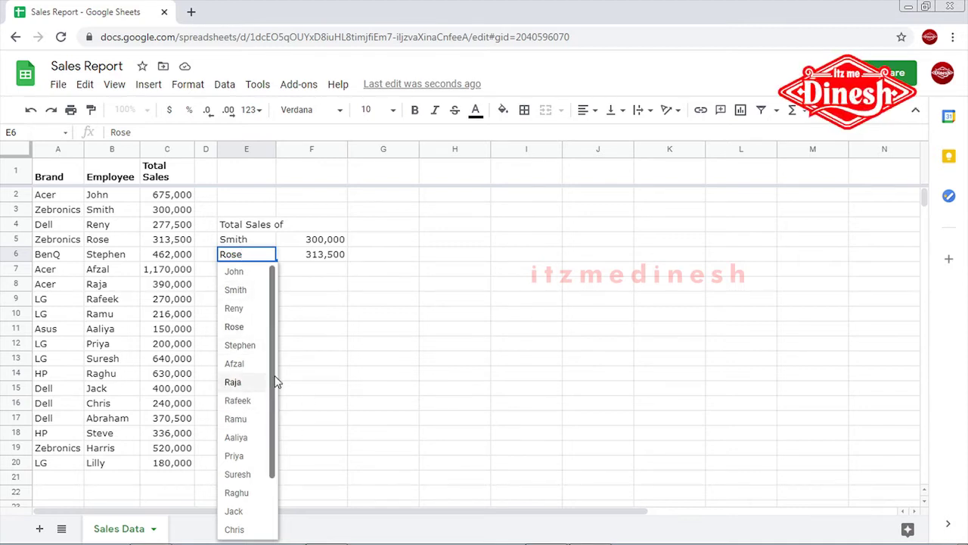
left_click_drag(271, 373, 275, 443)
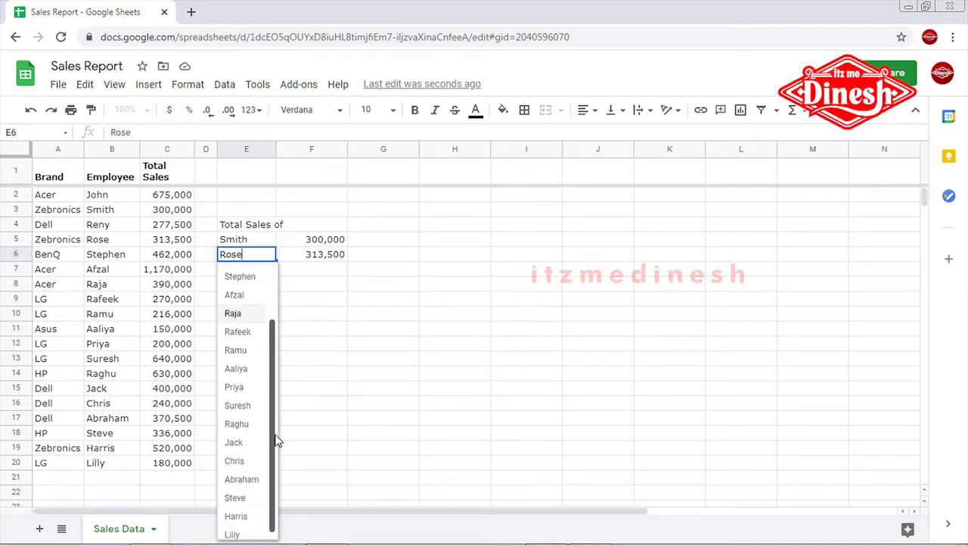
left_click(246, 364)
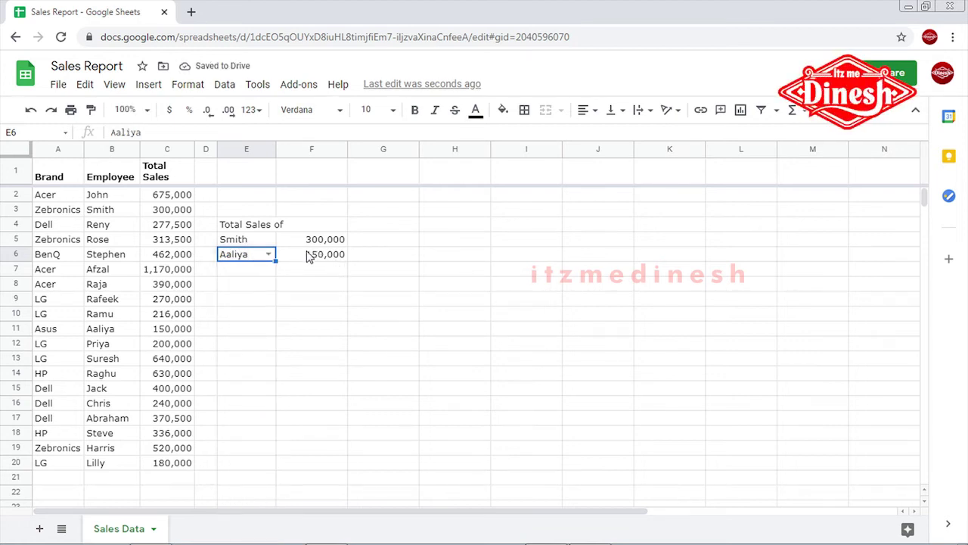
left_click(308, 255)
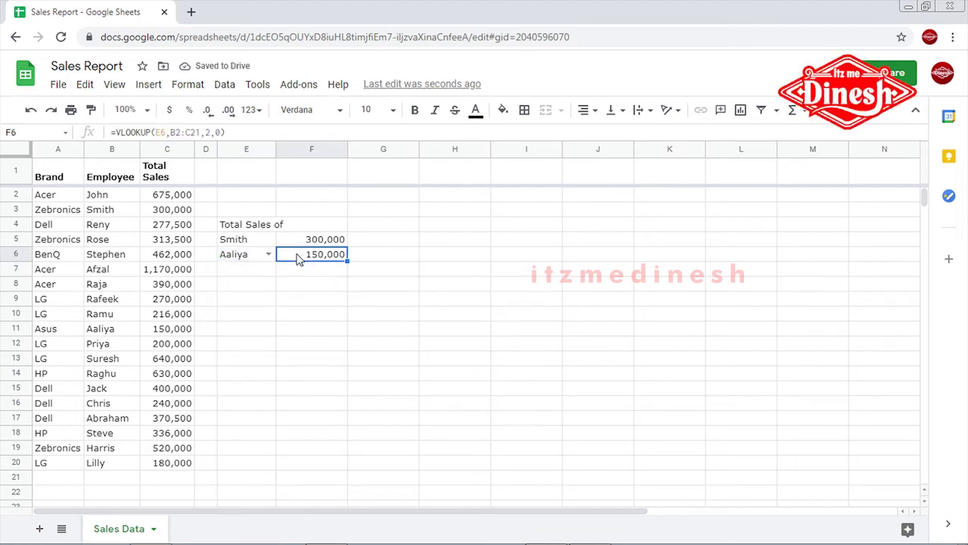
Compare F6's copied formula with F5 and pick a different employee in E6's dropdown.
double_click(161, 132)
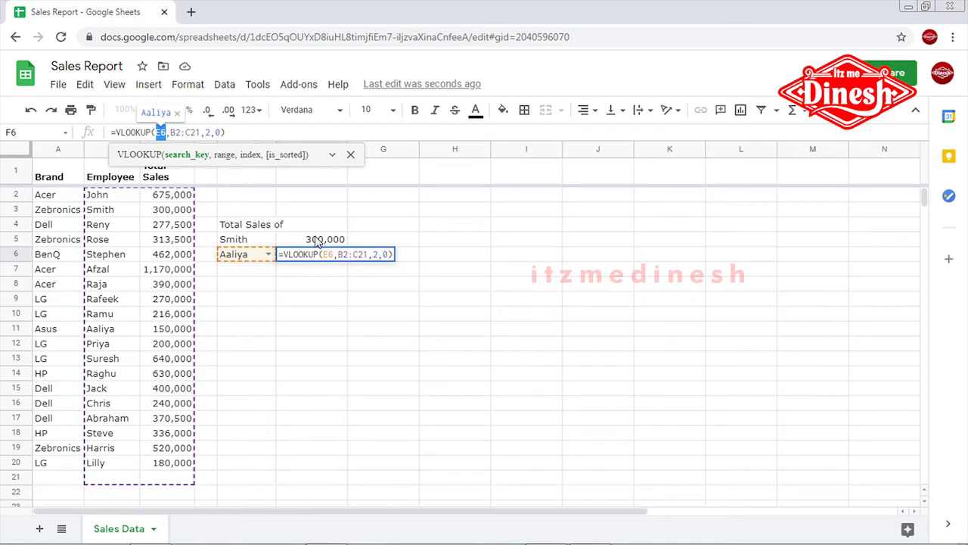
left_click(315, 242)
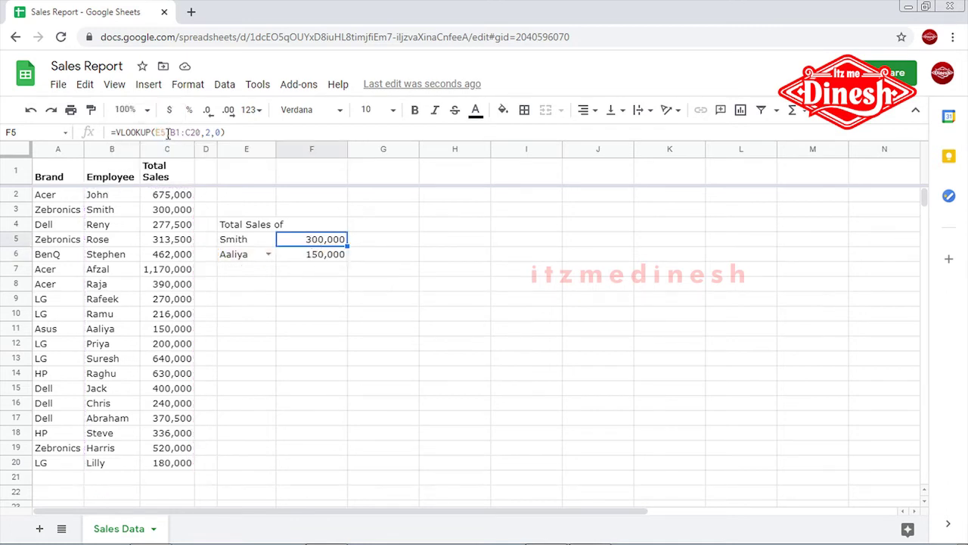
left_click(307, 255)
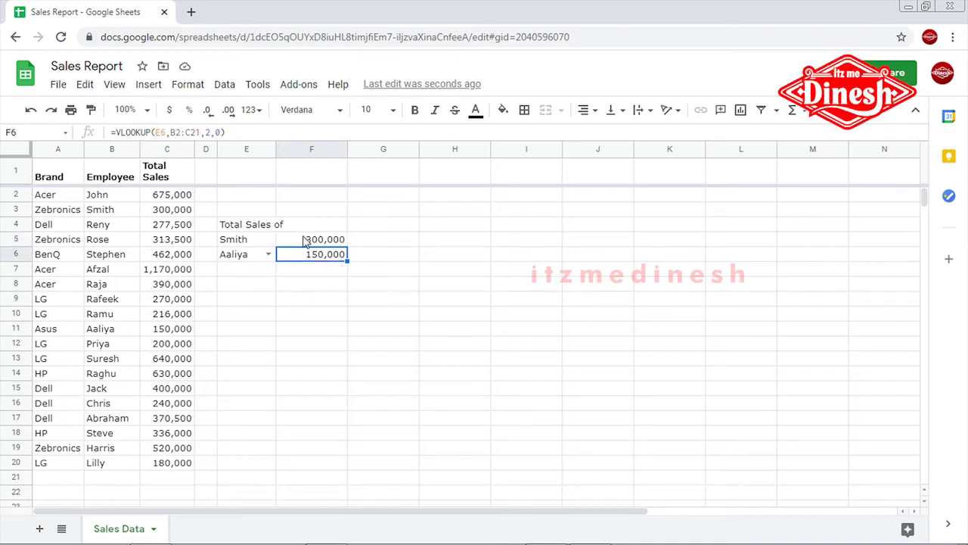
left_click(269, 254)
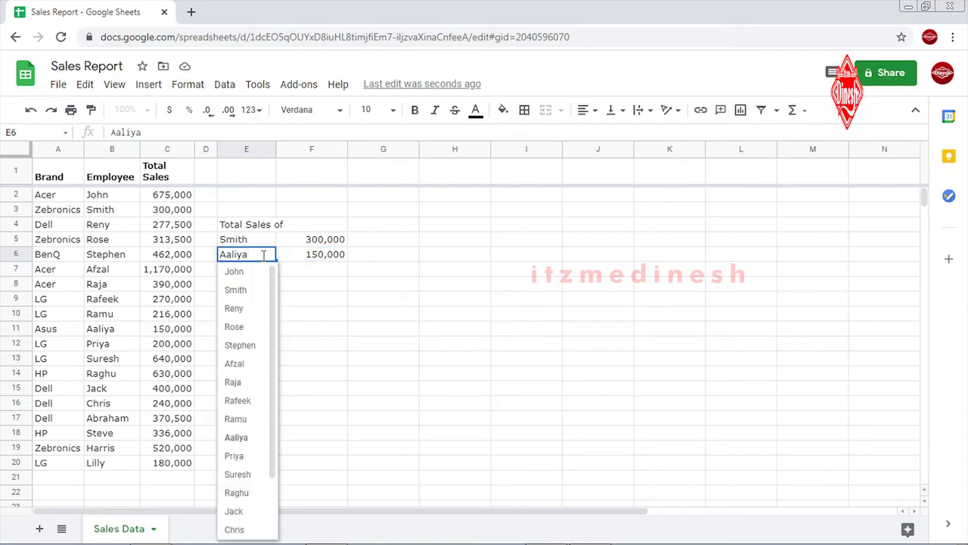
left_click(248, 274)
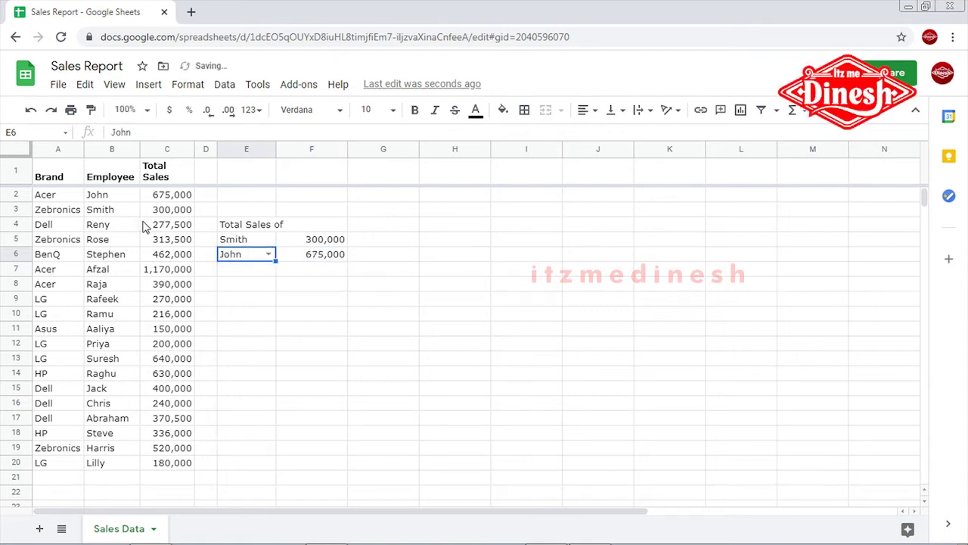
left_click(320, 261)
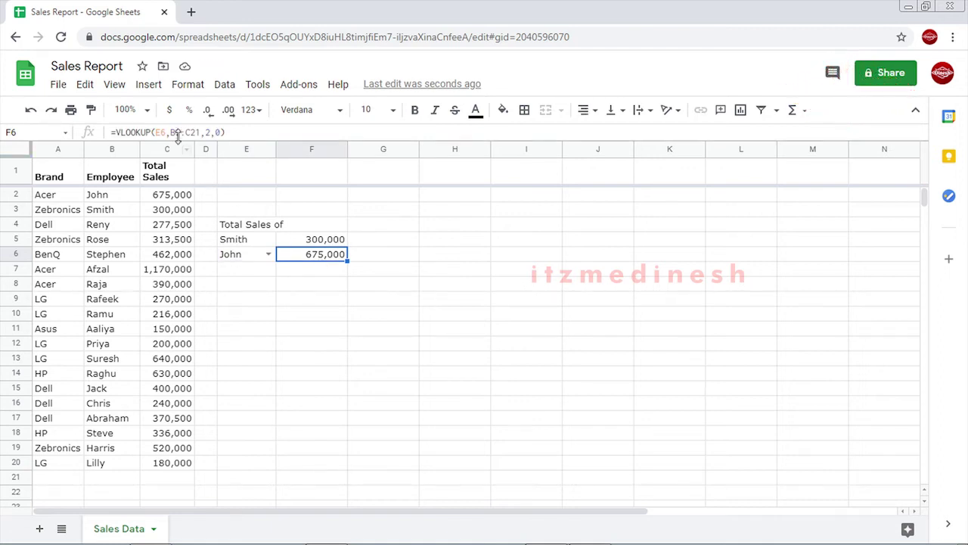
Review F5's B1:C20 range and confirm F6's =VLOOKUP(E6,B2:C21,2,0) returning 675,000.
left_click(319, 236)
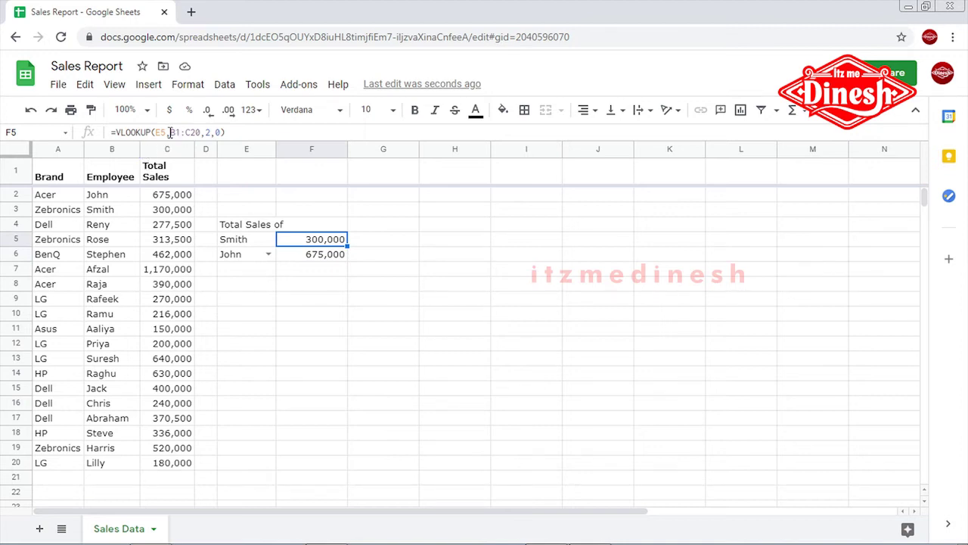
left_click_drag(171, 132, 201, 133)
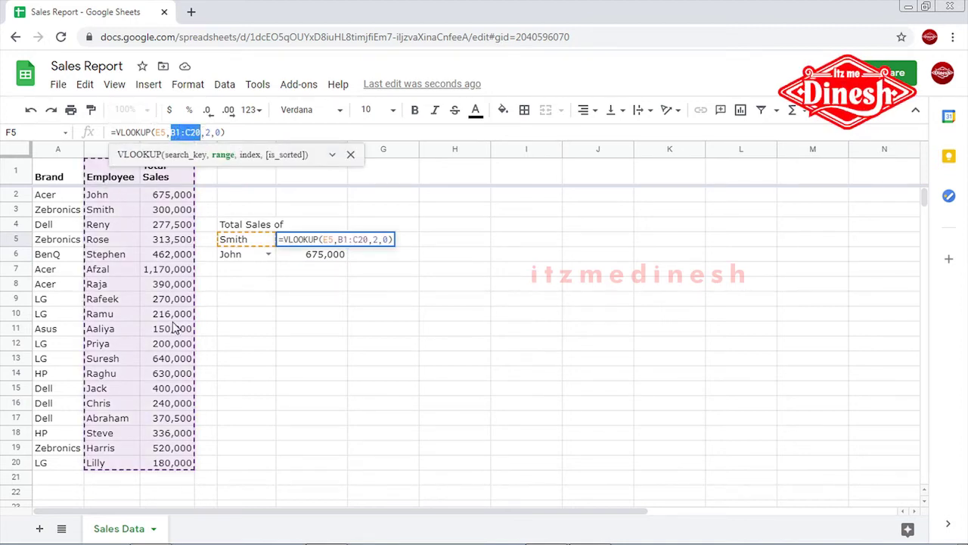
key("Return")
left_click(309, 258)
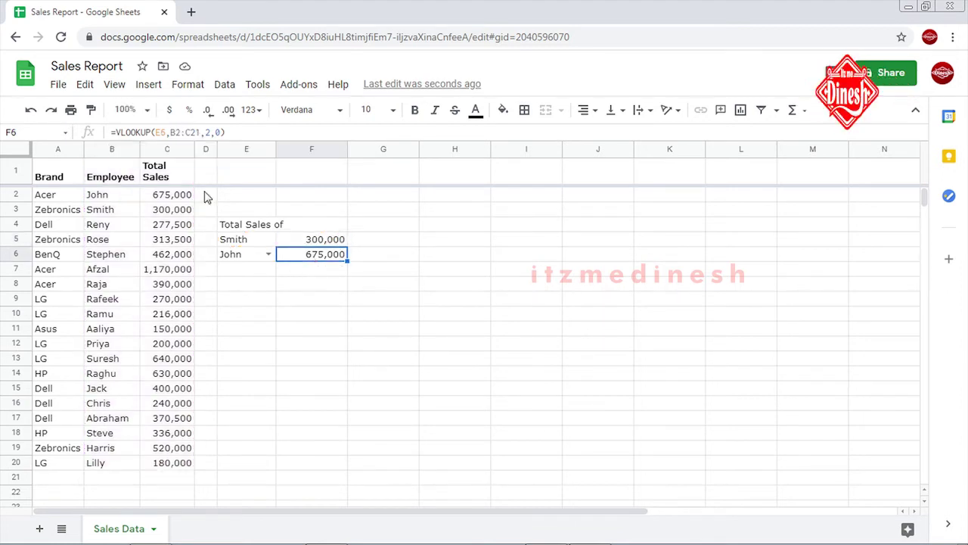
left_click(181, 133)
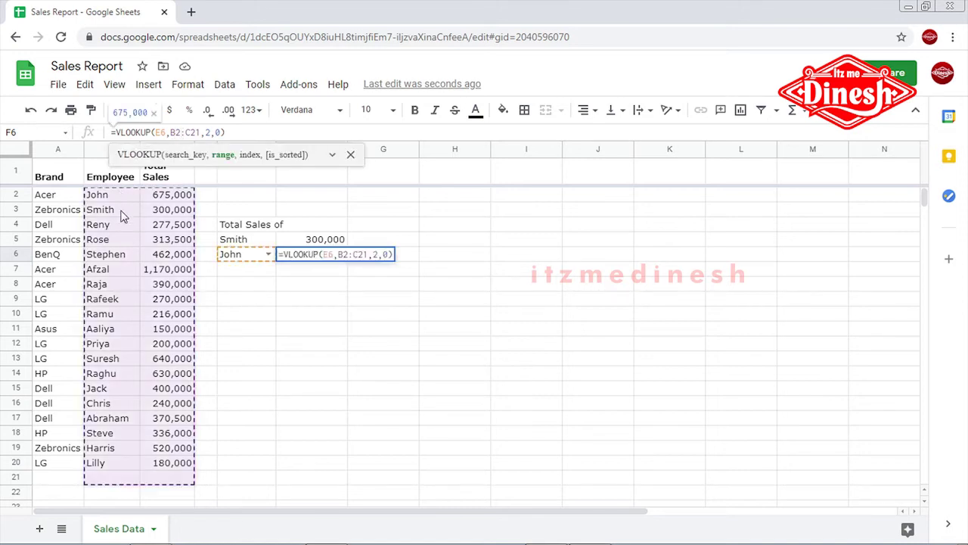
key("Return")
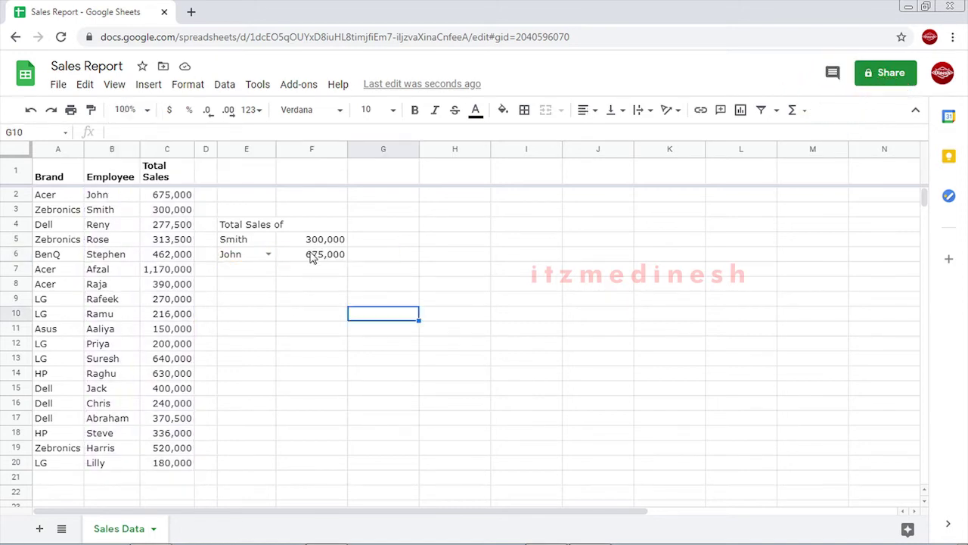
left_click(332, 257)
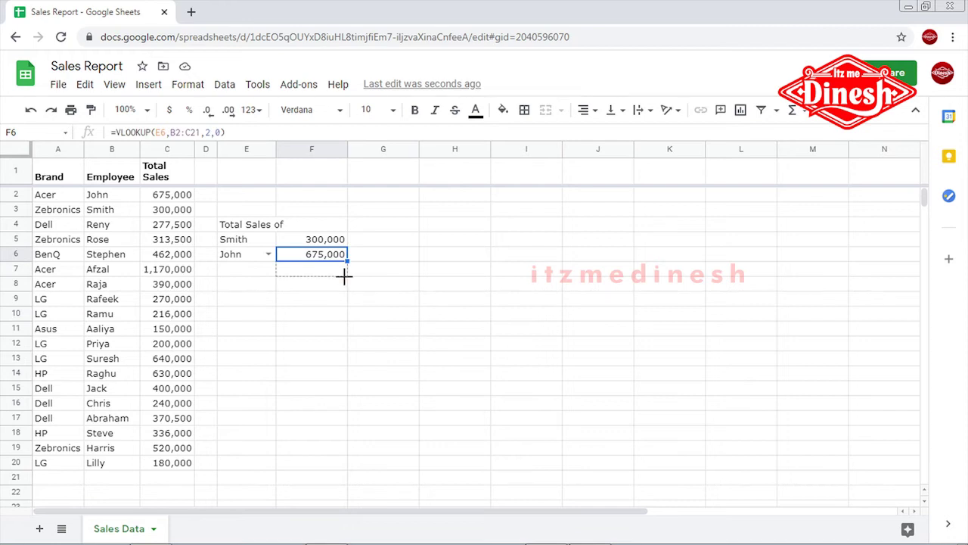
Fill F6's formula into F7 and copy the E6 employee name into E7.
left_click_drag(346, 266, 308, 290)
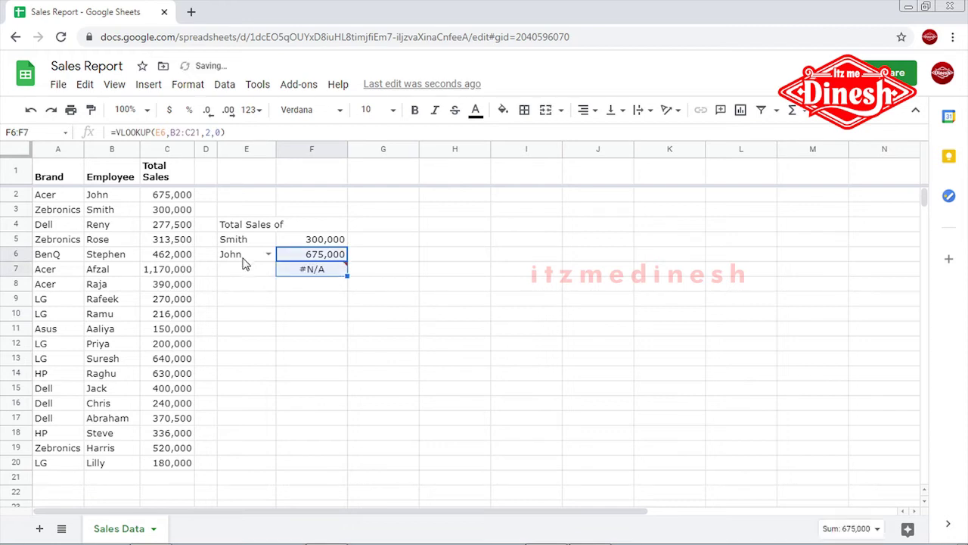
left_click(242, 258)
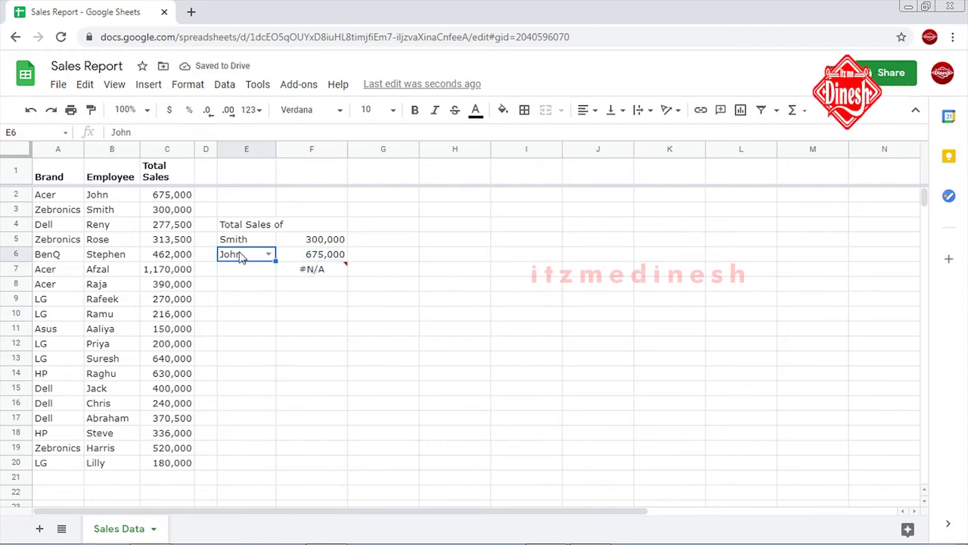
key("ctrl+c")
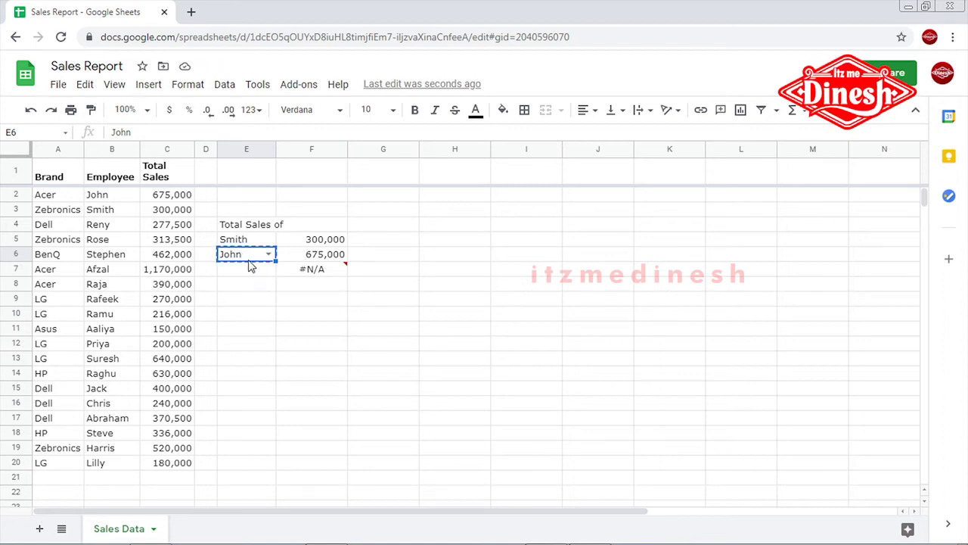
left_click(245, 275)
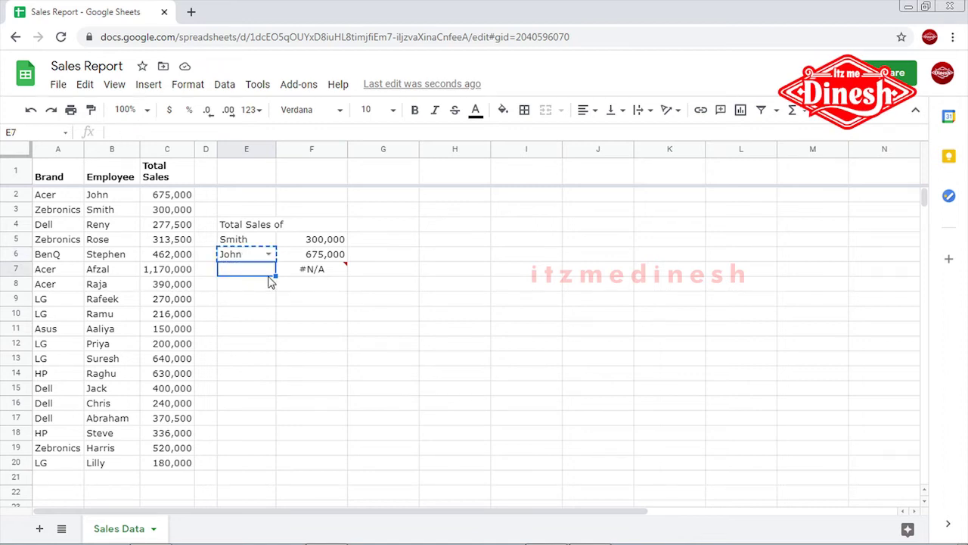
key("ctrl+v")
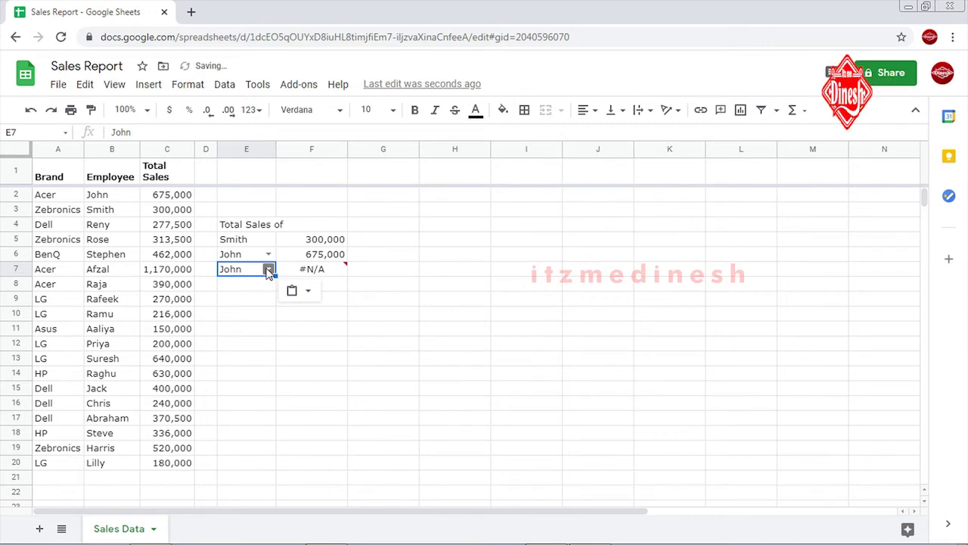
Inspect F7's #N/A error caused by its shifted B3:C22 lookup range.
left_click(268, 270)
left_click(357, 304)
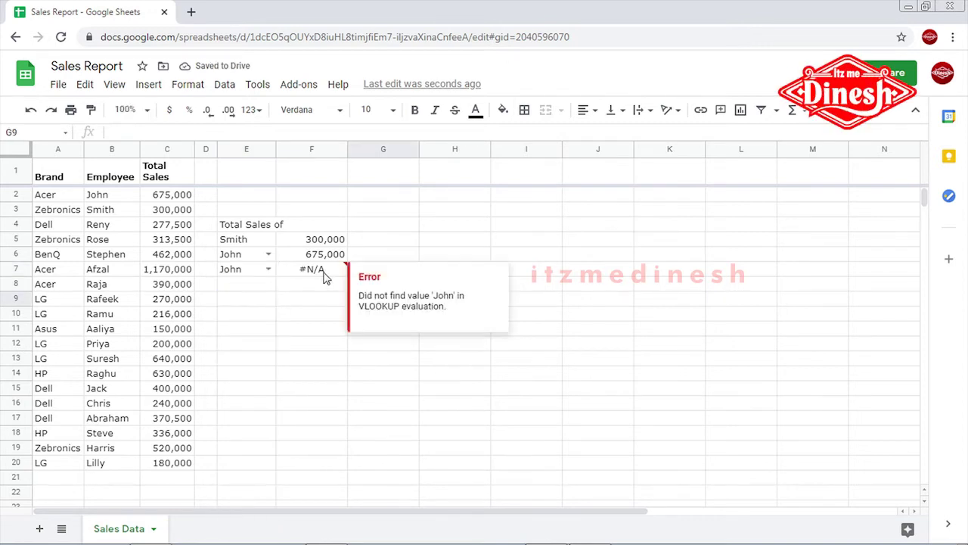
left_click(325, 272)
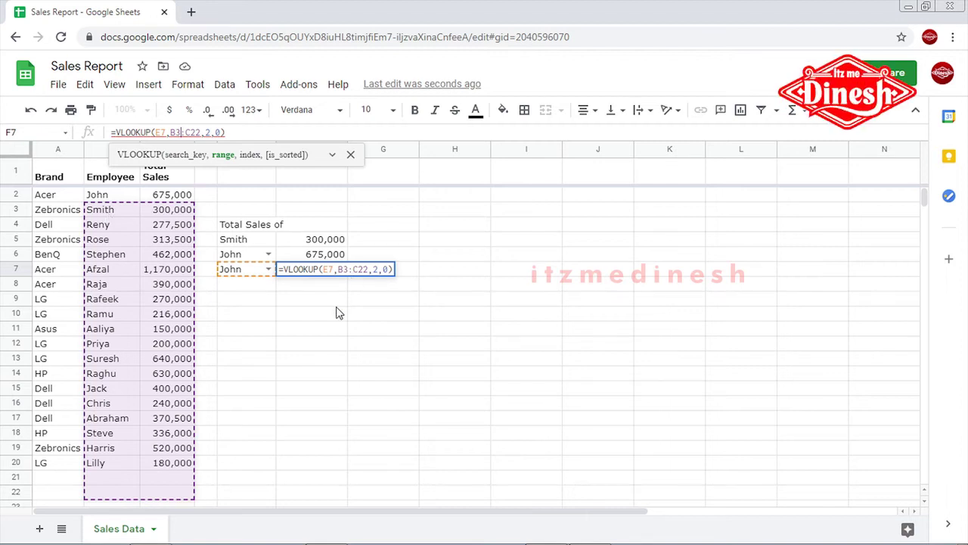
key("Return")
mouse_move(319, 274)
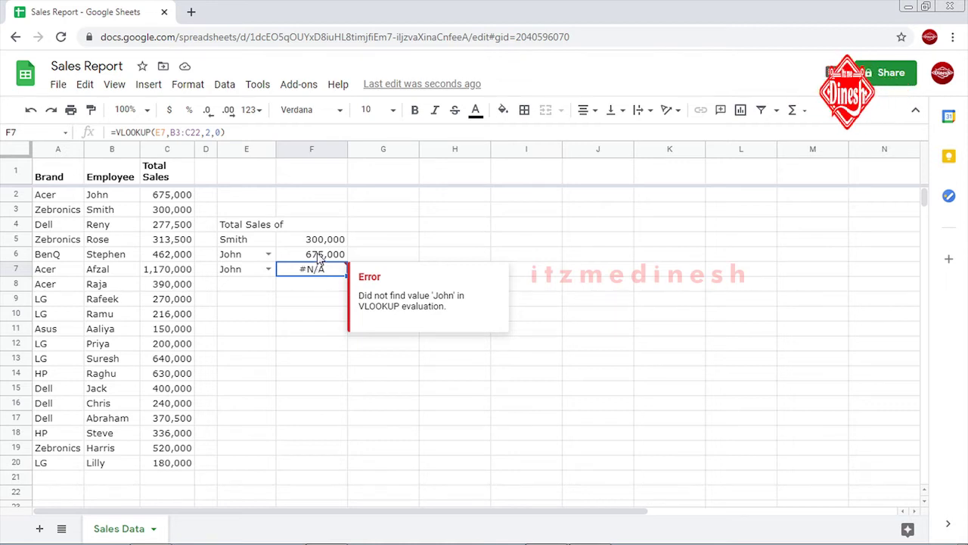
left_click(319, 243)
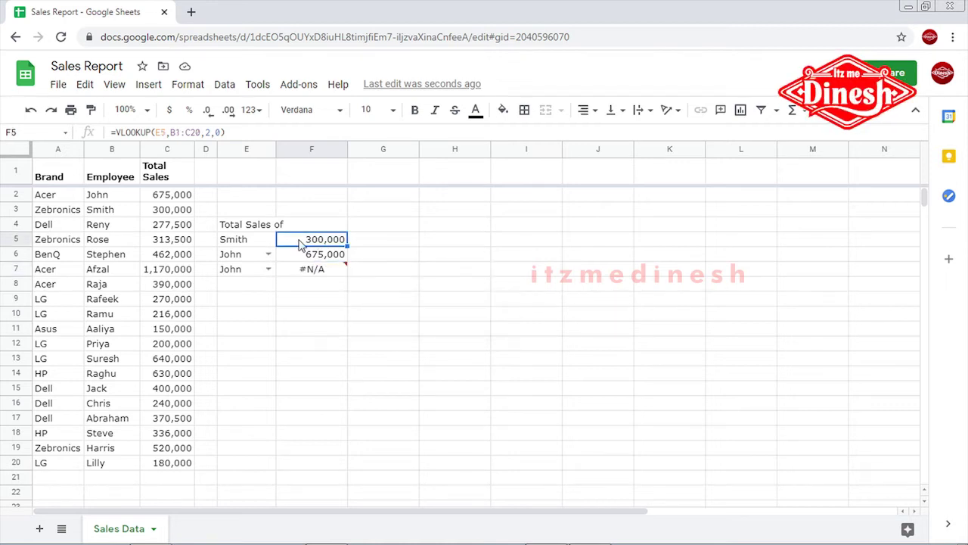
Make F5's lookup range absolute as $B$1:$C$20 using F4.
double_click(159, 132)
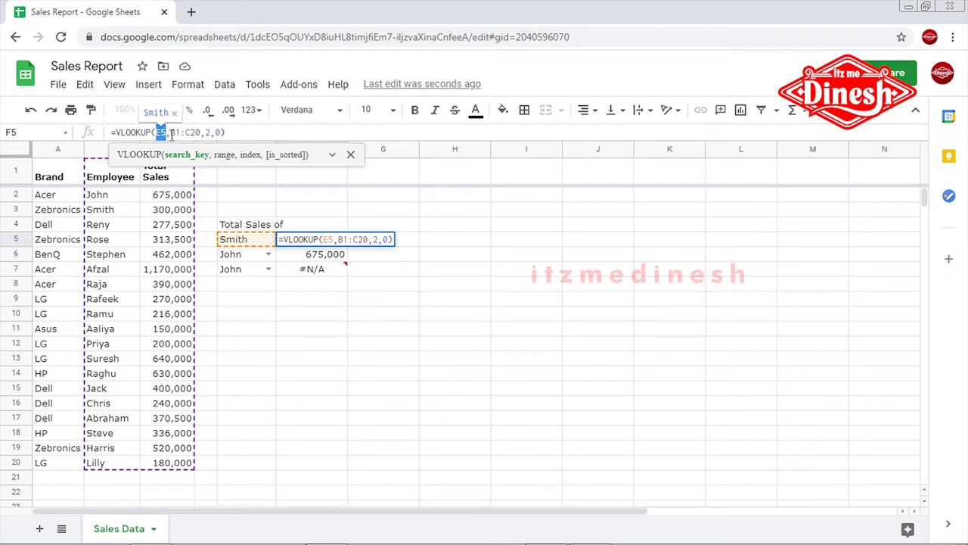
left_click_drag(171, 133, 202, 132)
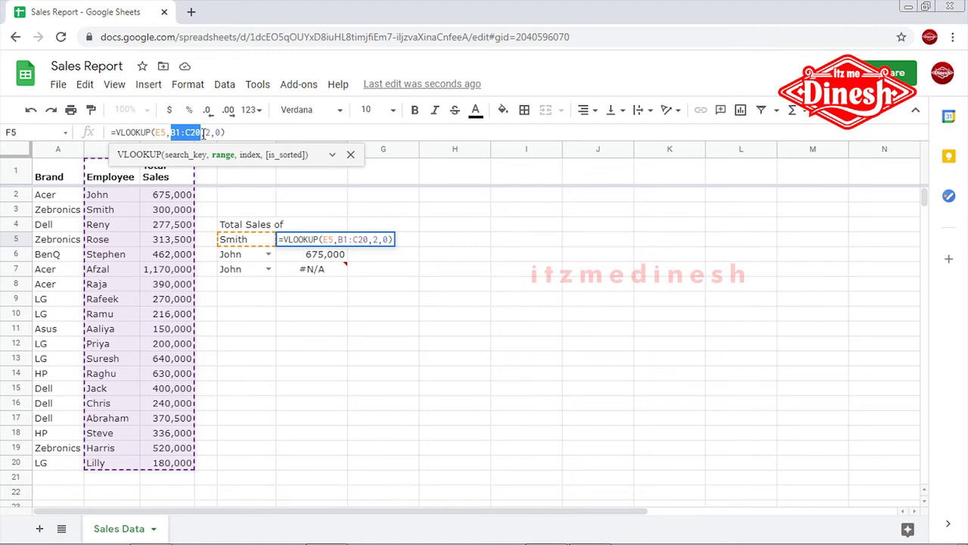
key("Escape")
double_click(182, 133)
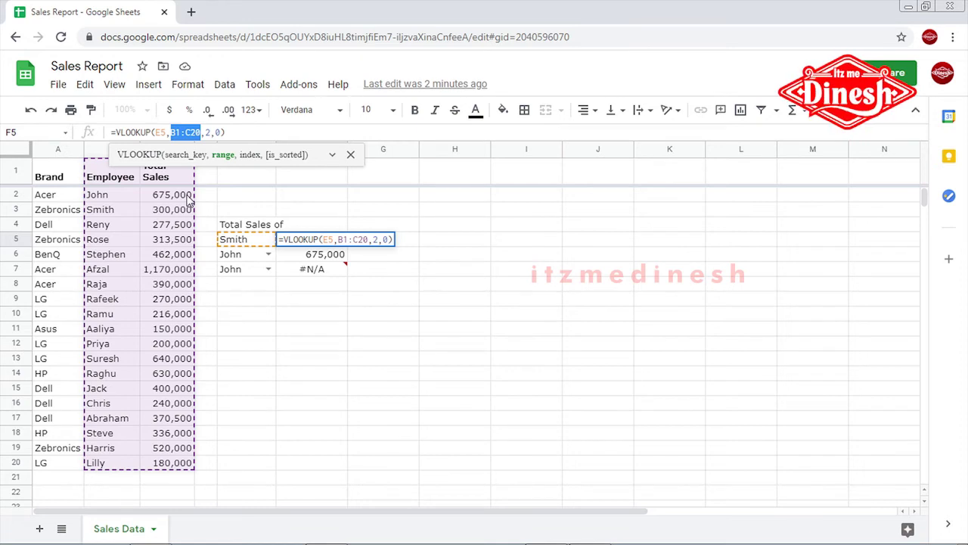
key("F4")
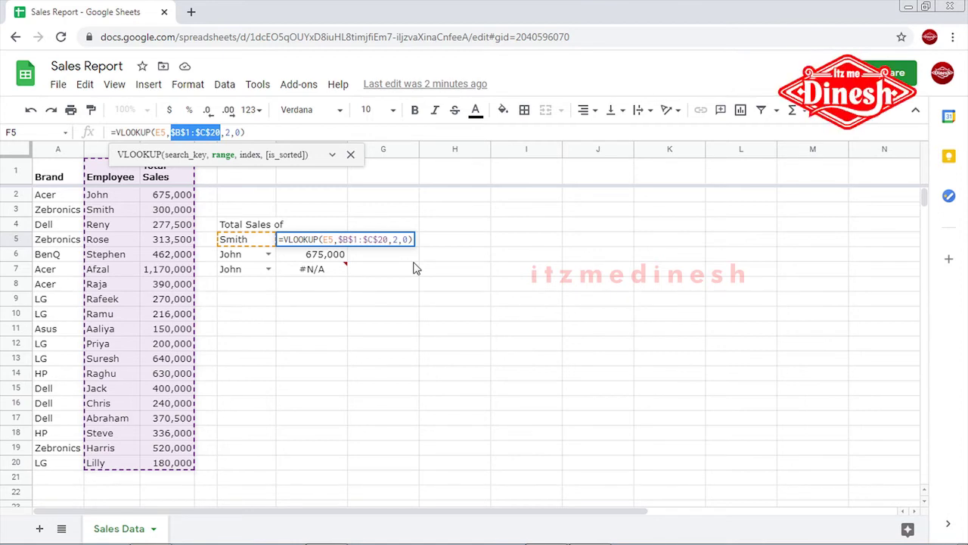
key("Return")
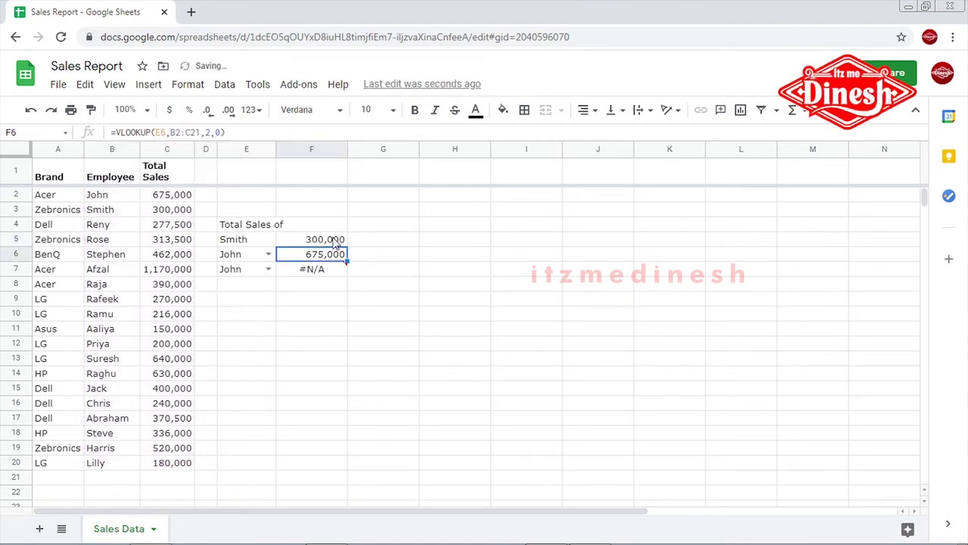
key("Up")
Fill F5's formula down through F7, which now returns 675,000.
left_click(314, 271)
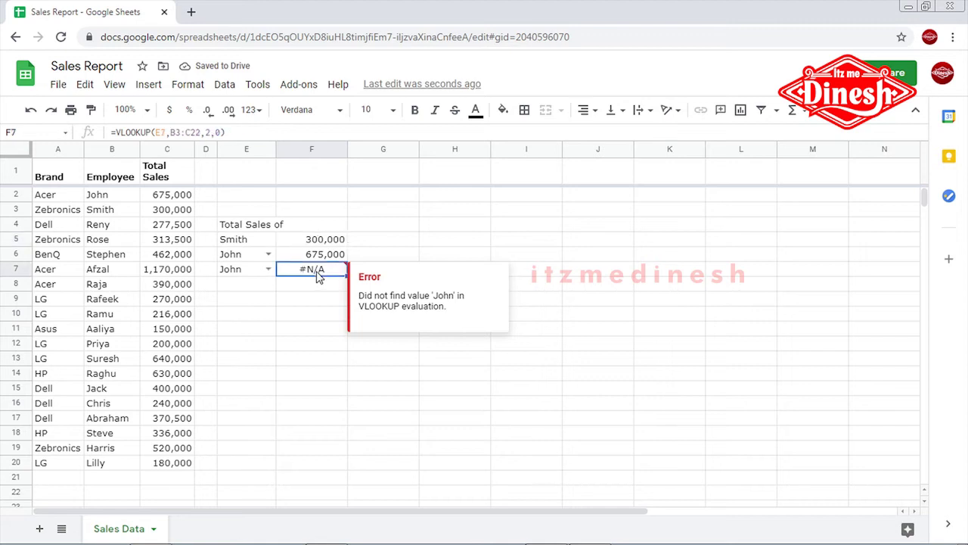
left_click(325, 240)
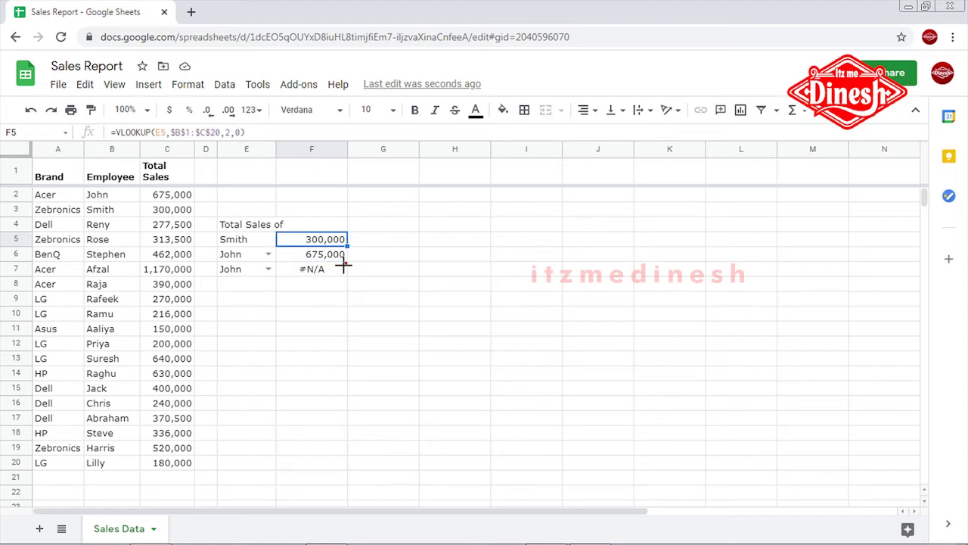
left_click_drag(348, 246, 341, 273)
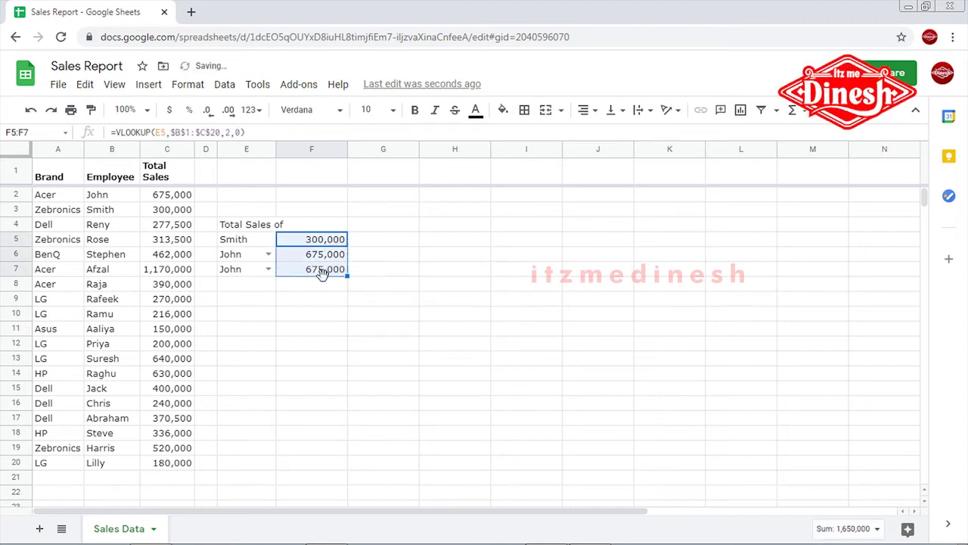
left_click(324, 274)
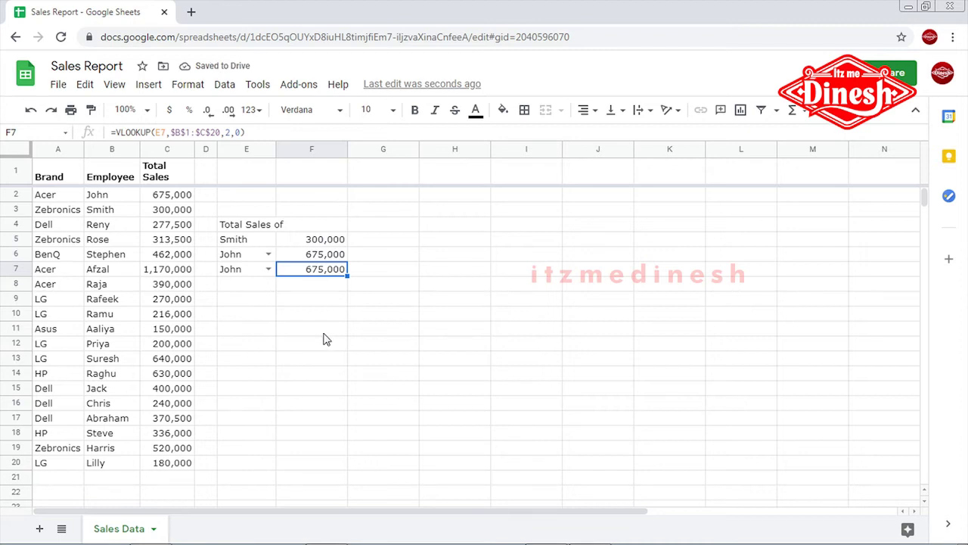
left_click(325, 228)
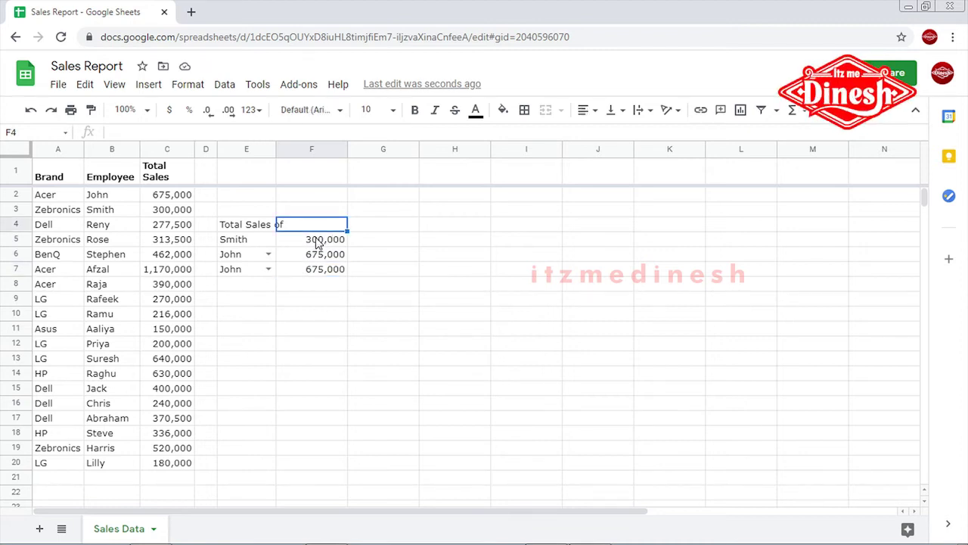
left_click(318, 242)
left_click_drag(112, 194, 183, 459)
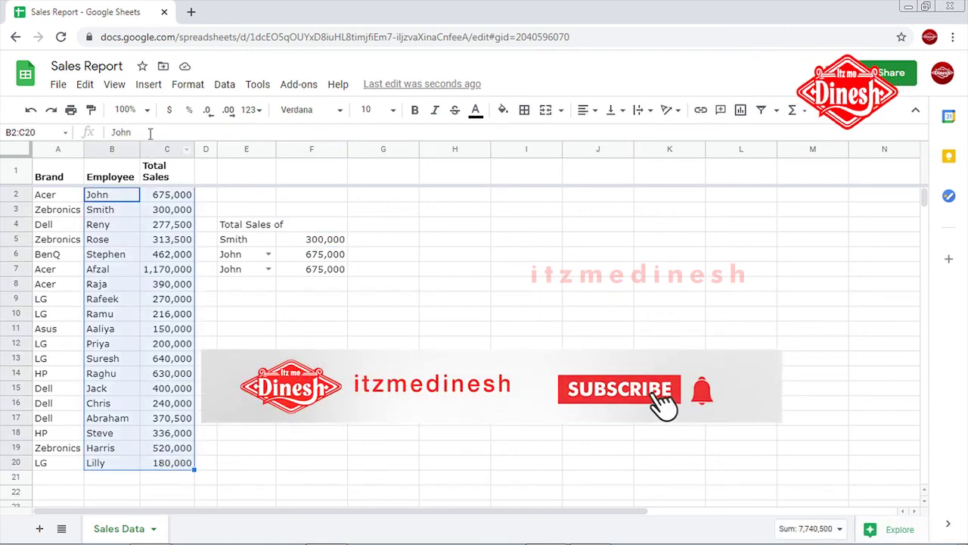
left_click(328, 242)
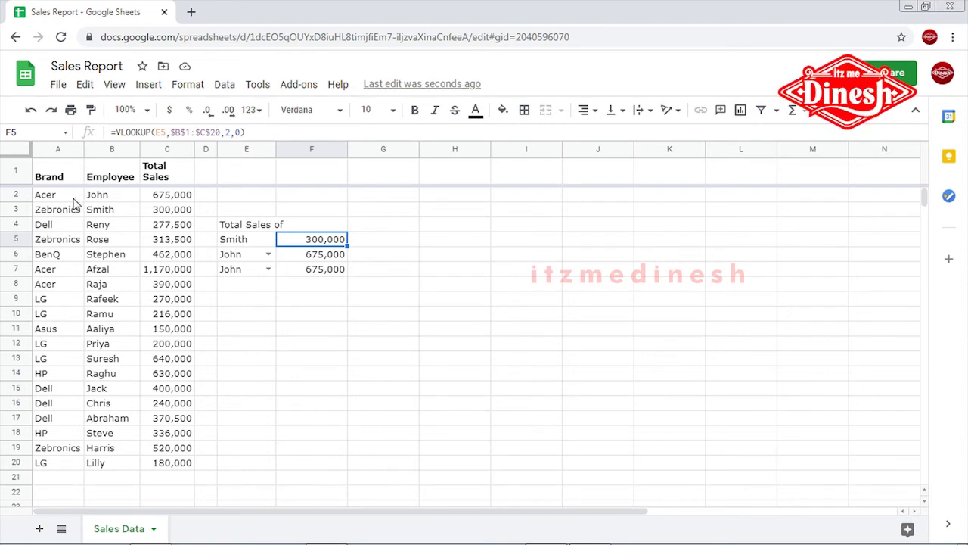
left_click(184, 132)
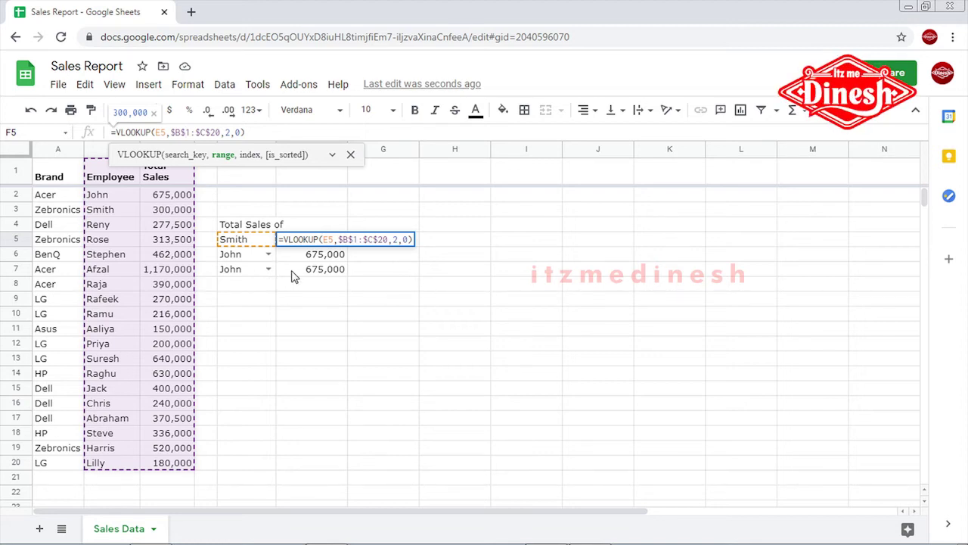
key("Escape")
Start row 21 with the new employee's name in B21 and brand LG copied from A20.
left_click(106, 478)
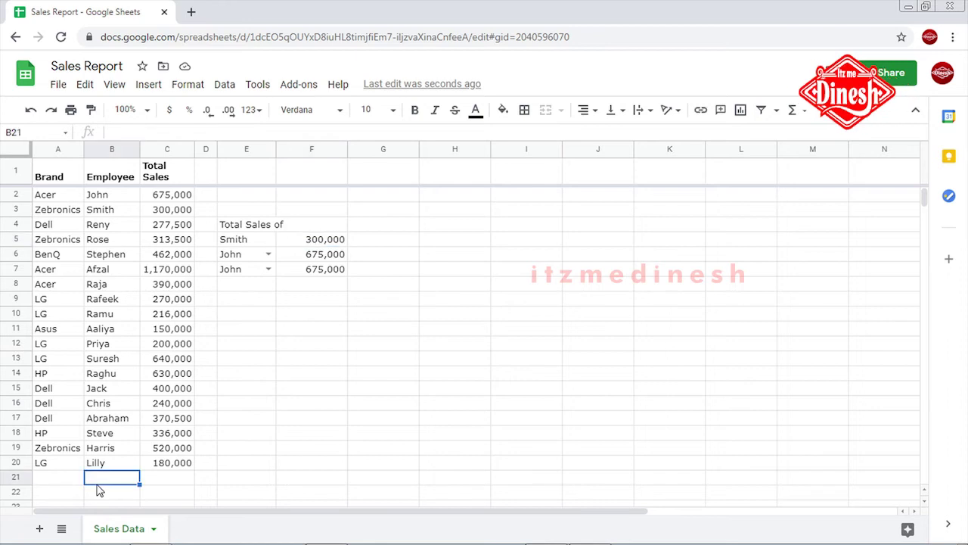
type("Dinesh")
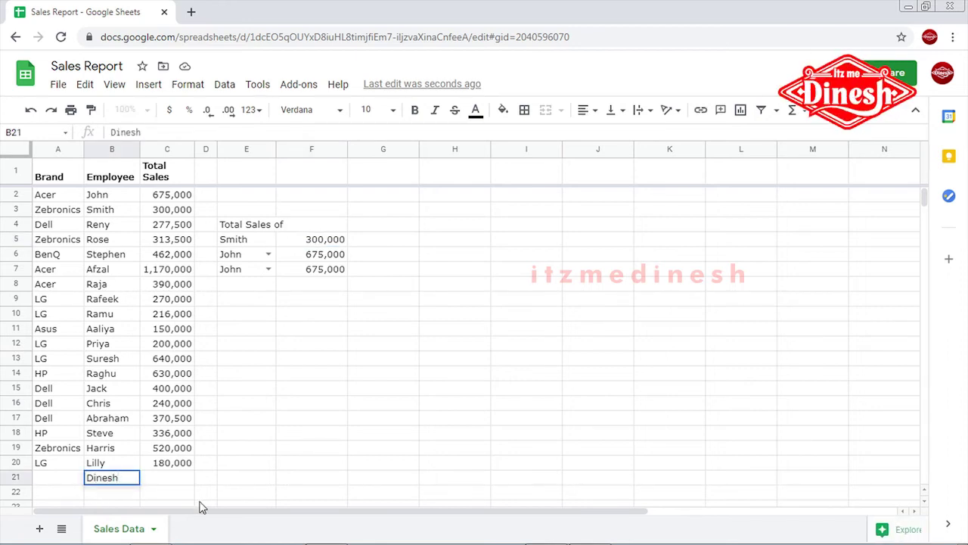
key("Tab")
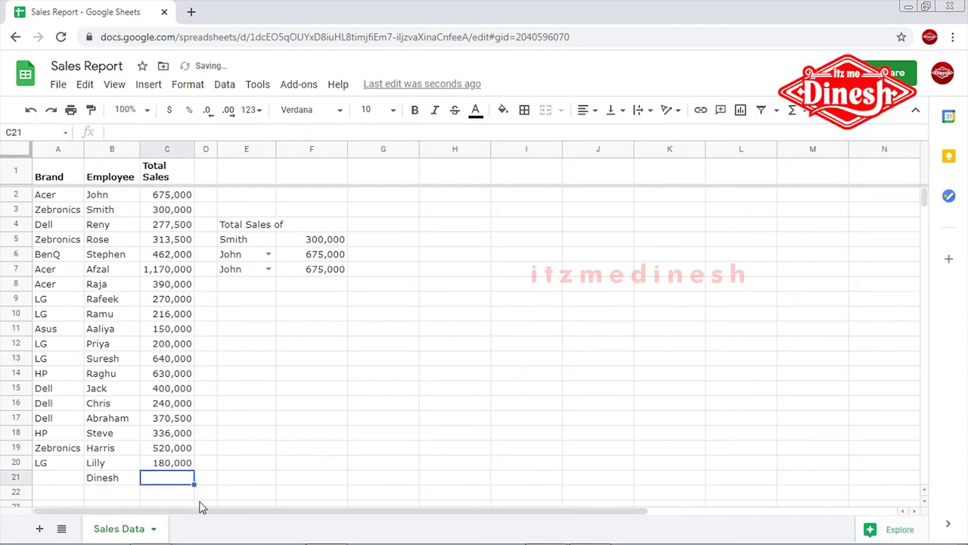
key("Left")
key("Left")
key("Up")
key("Down")
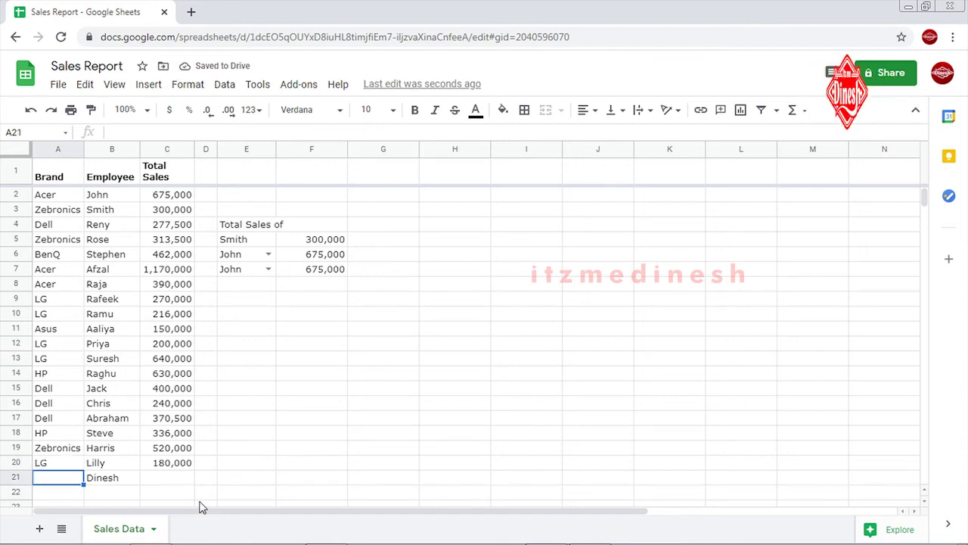
key("alt+v")
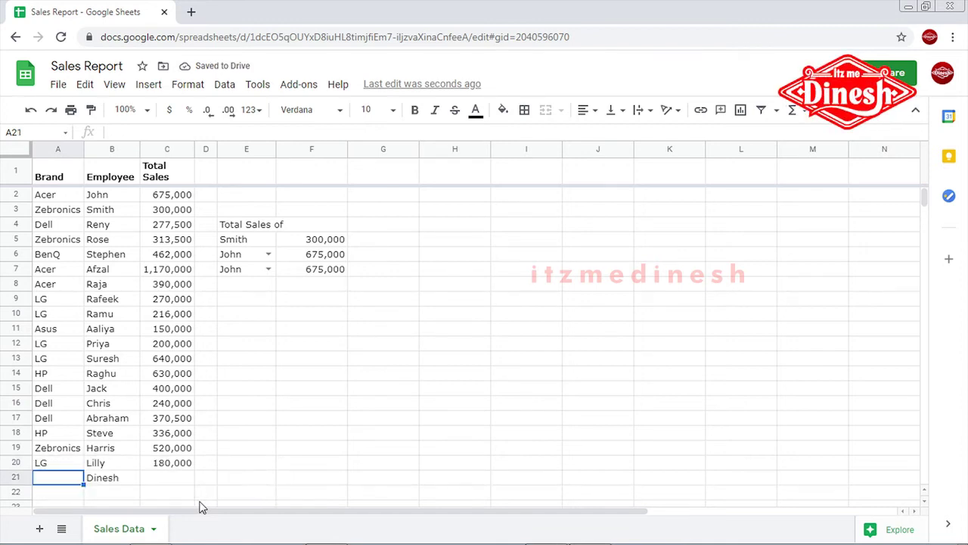
key("Up")
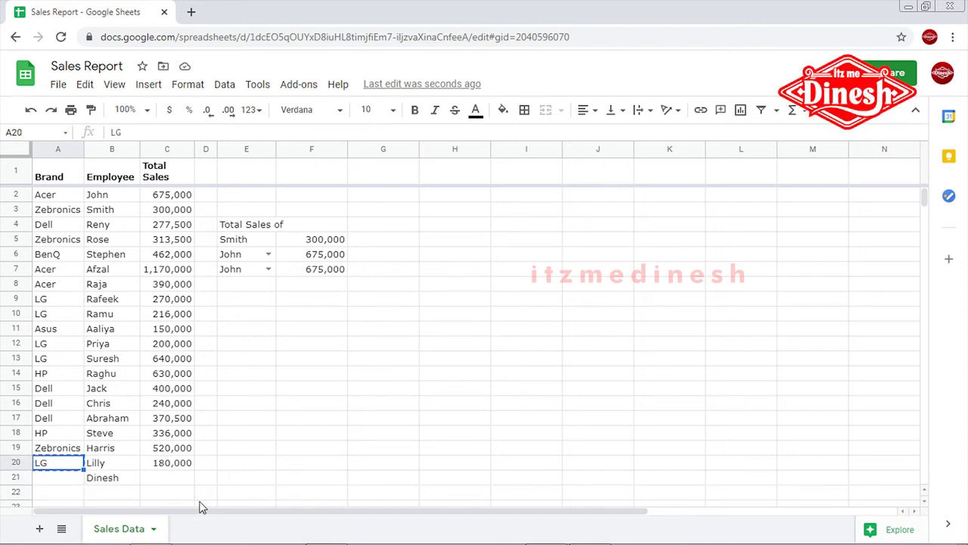
key("Down")
type("LG")
Complete the employee name and enter total sales of 150,000 for row 21.
key("Tab")
type("Dinesh")
key("Tab")
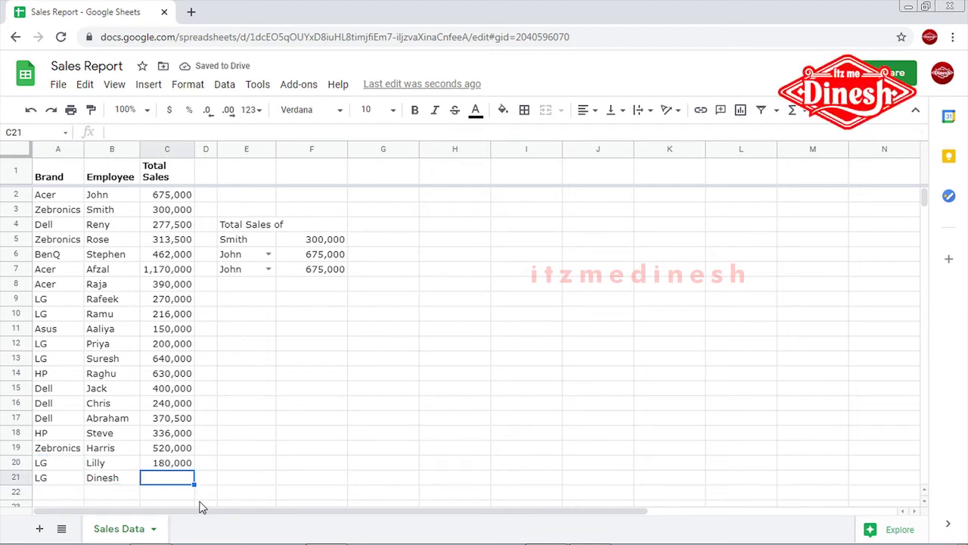
type("150000")
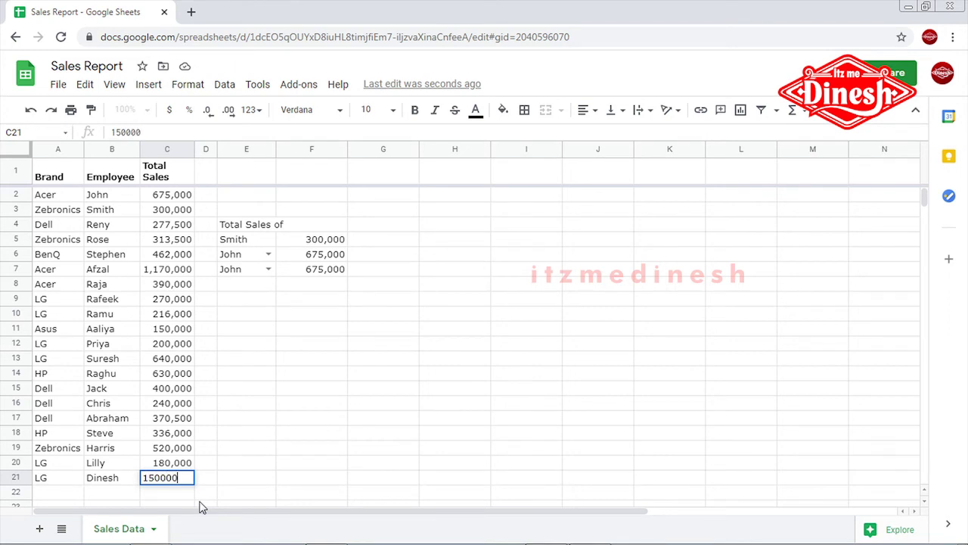
key("Return")
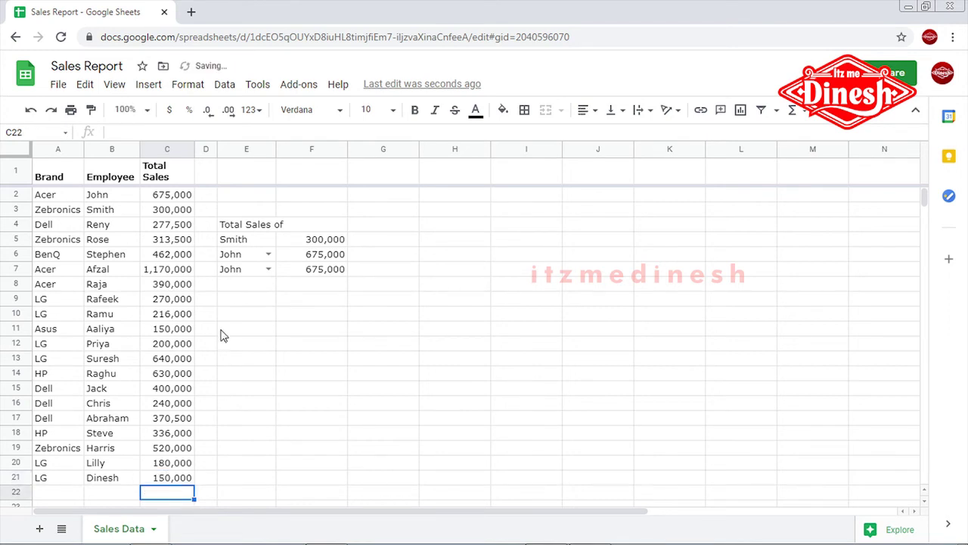
Enter the new employee's name in E8 below the lookup names.
left_click(249, 287)
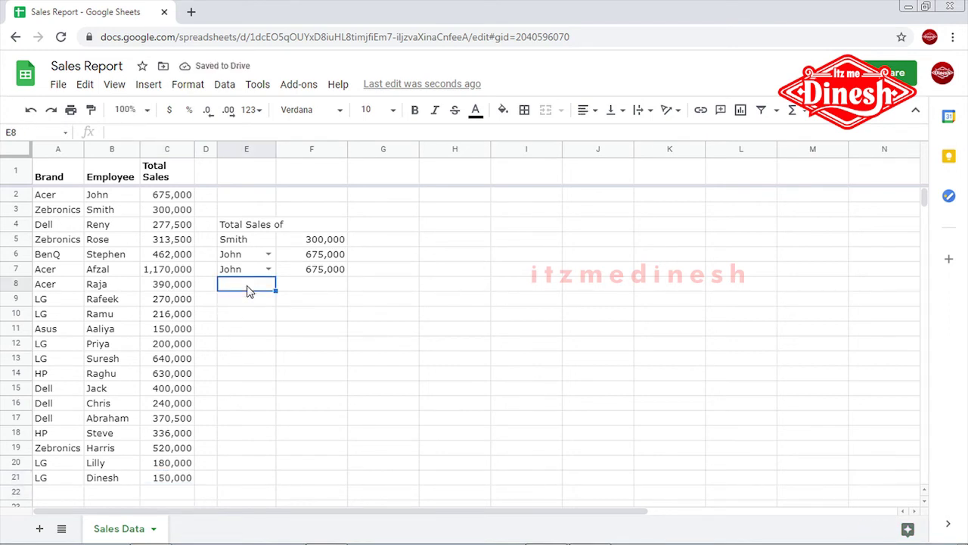
type("Dinesh")
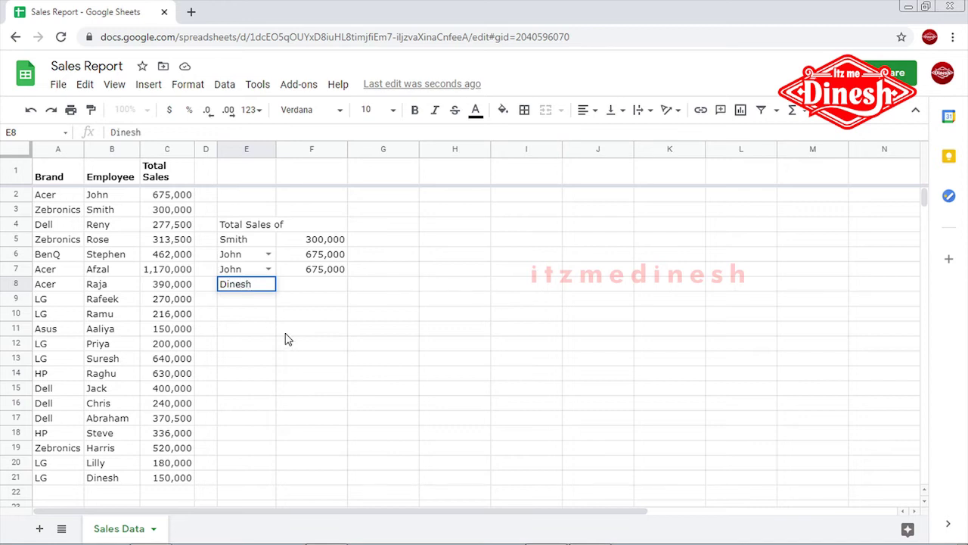
left_click(288, 335)
Copy F7's lookup formula down to F8, where it shows #N/A, and open it for editing.
left_click(338, 277)
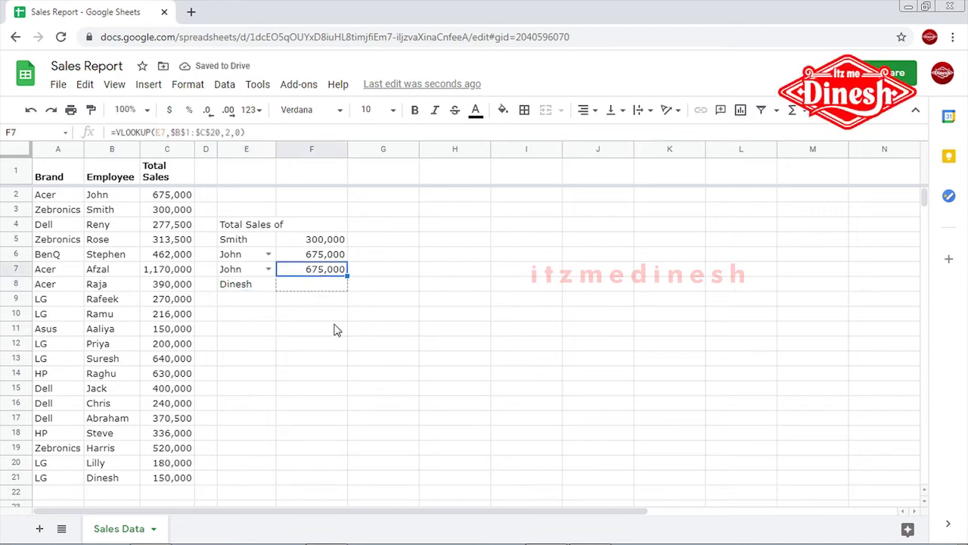
left_click_drag(337, 329, 318, 312)
key("Down")
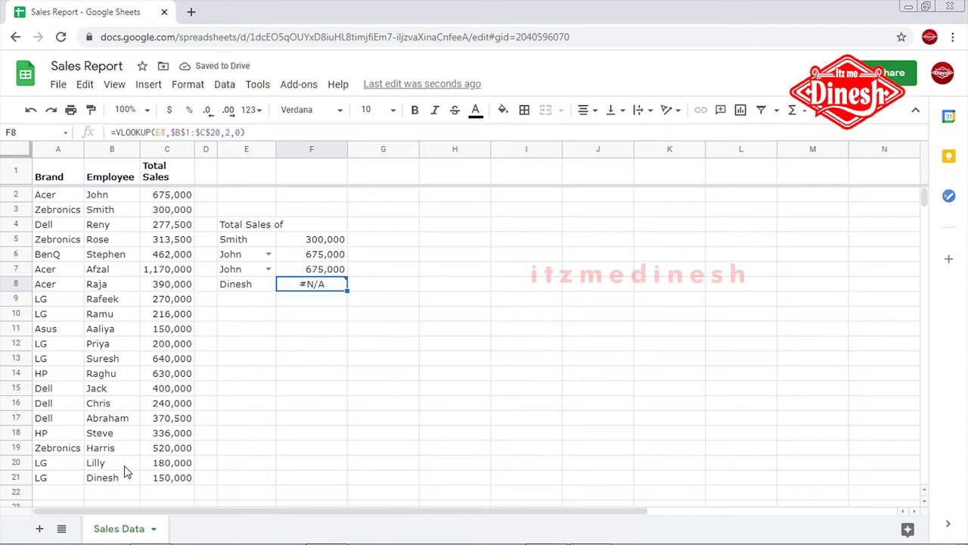
left_click(191, 131)
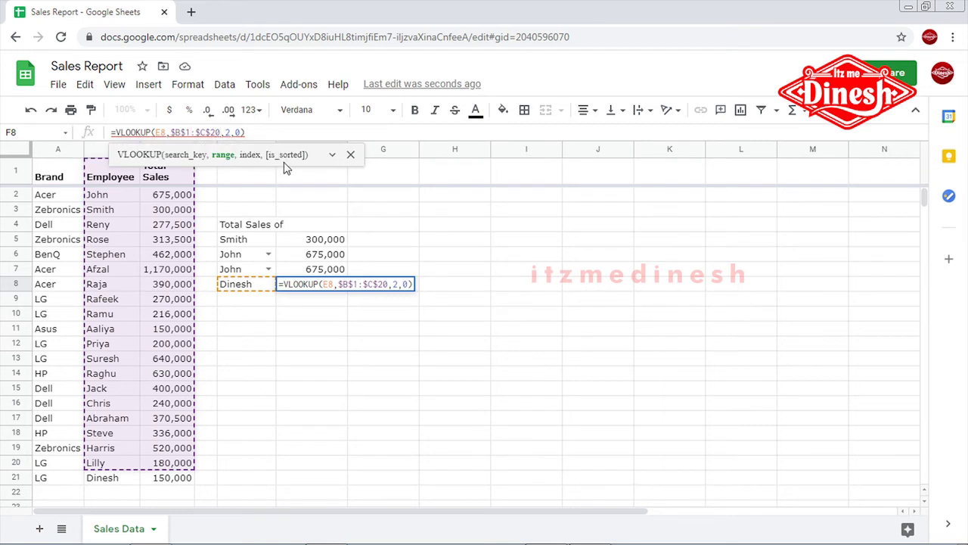
Change F8's lookup range from $B$1:$C$20 to the open-ended $B$1:$C so it returns 150,000.
key("BackSpace")
key("BackSpace")
key("BackSpace")
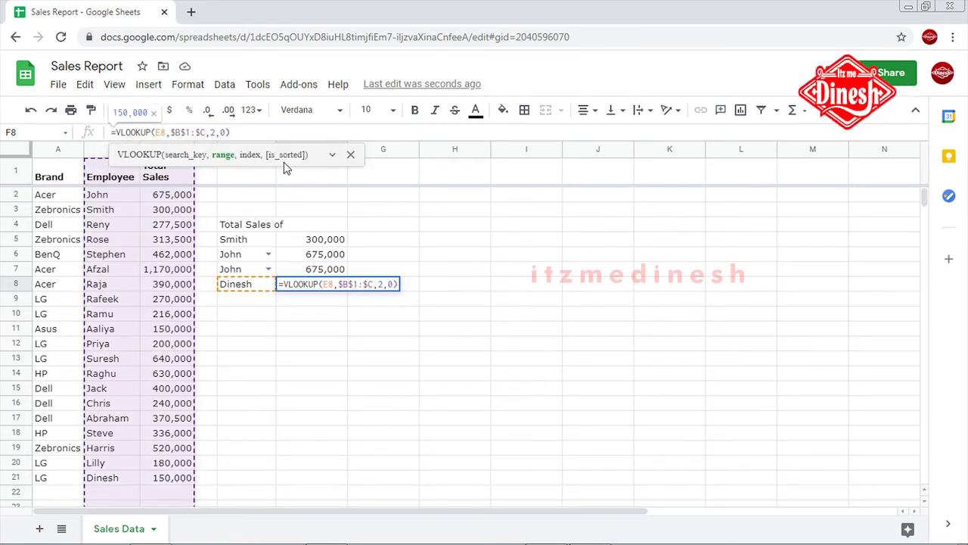
scroll(166, 382, "down", 1)
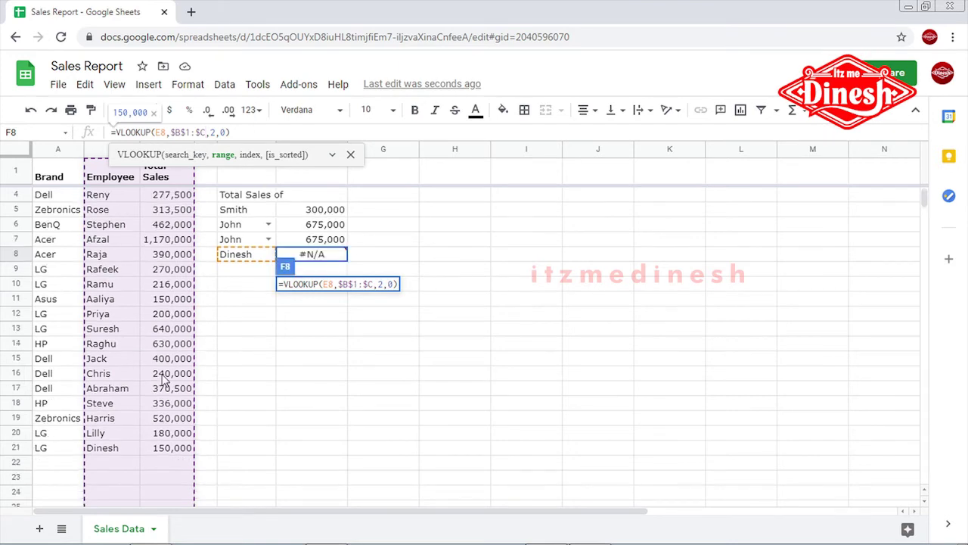
scroll(163, 390, "down", 2)
scroll(165, 393, "down", 2)
scroll(165, 394, "down", 1)
scroll(164, 394, "down", 2)
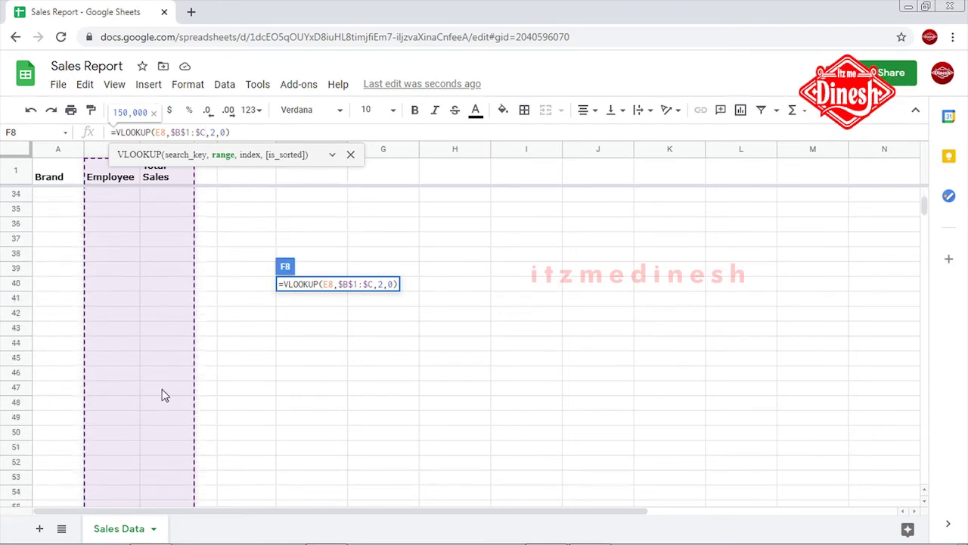
scroll(165, 394, "down", 1)
scroll(162, 391, "up", 3)
scroll(162, 391, "up", 4)
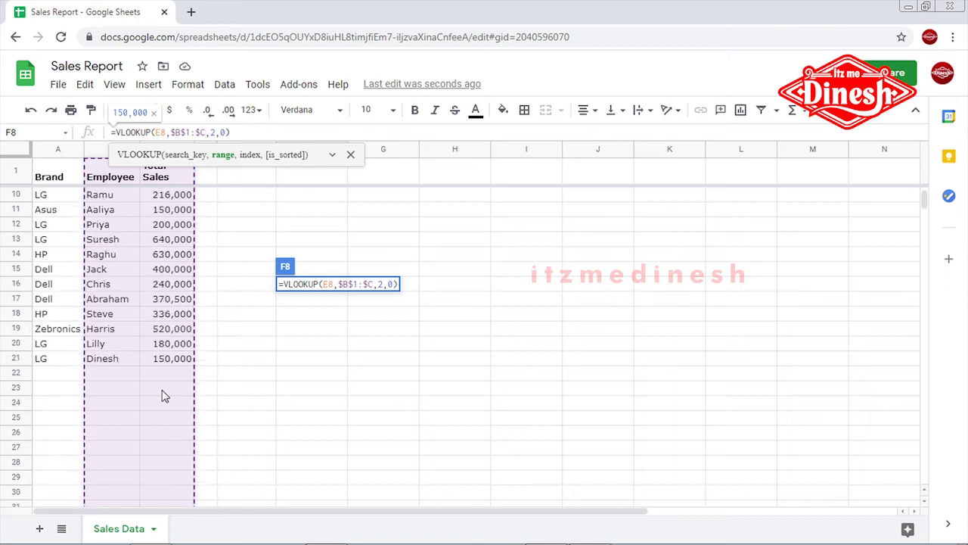
scroll(162, 391, "up", 2)
scroll(161, 393, "down", 1)
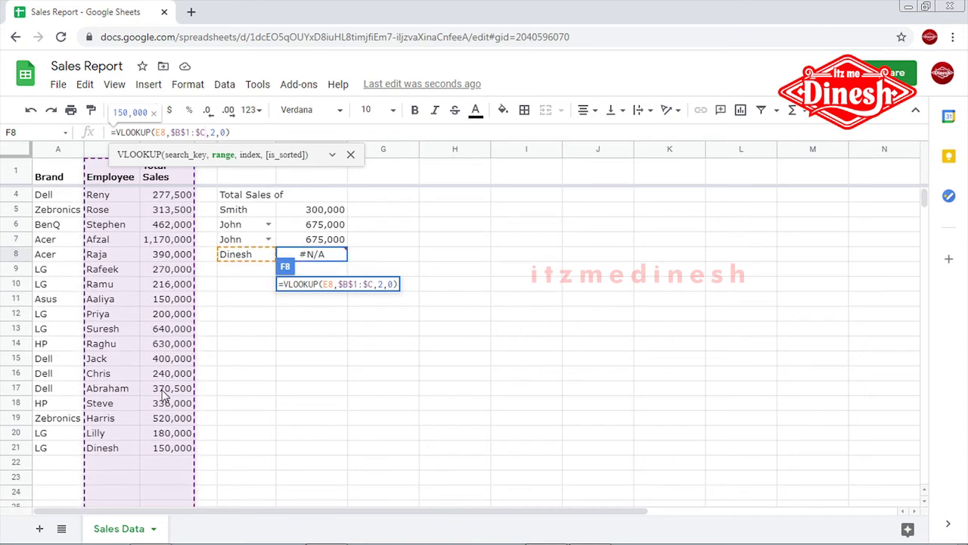
scroll(161, 394, "up", 1)
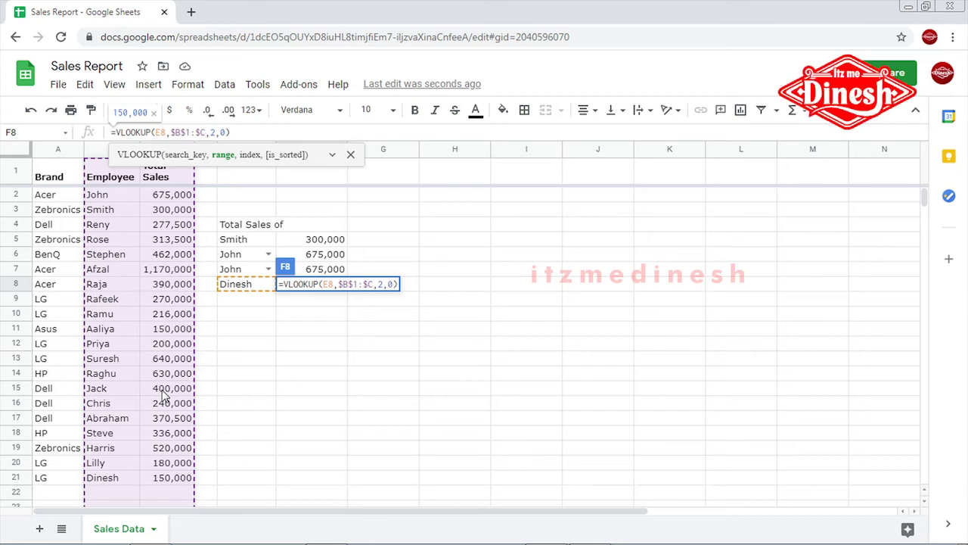
key("Return")
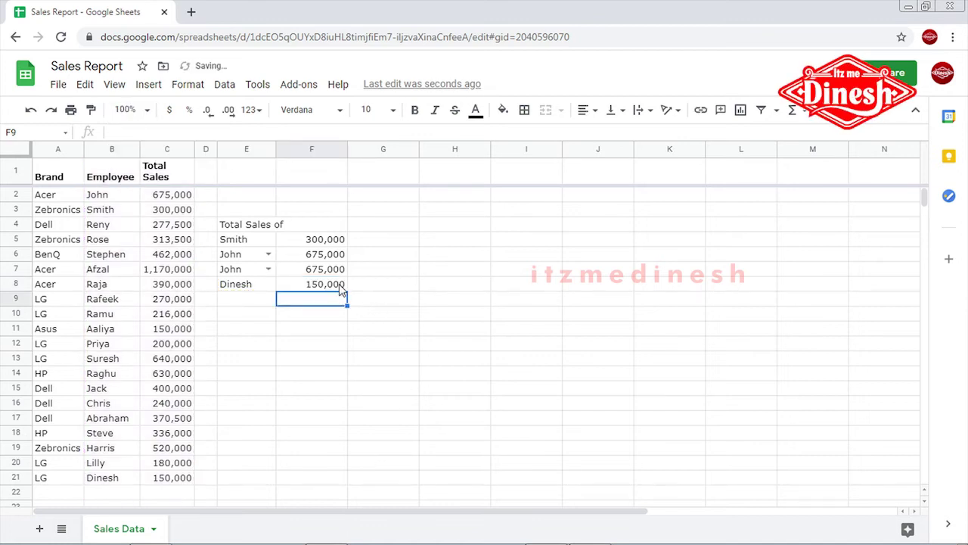
Check the name in E8, then enter an existing employee's name in E9.
double_click(263, 284)
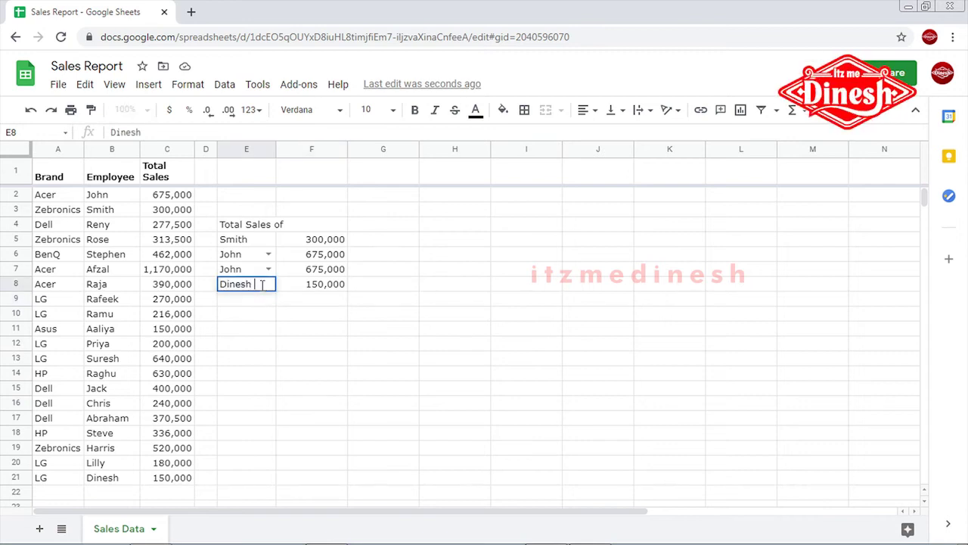
key("Return")
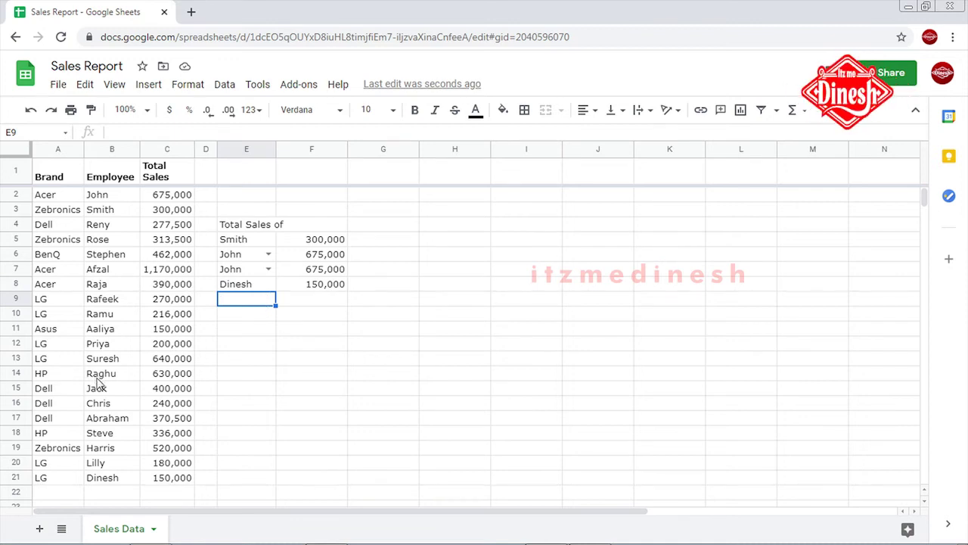
left_click(97, 375)
left_click(238, 300)
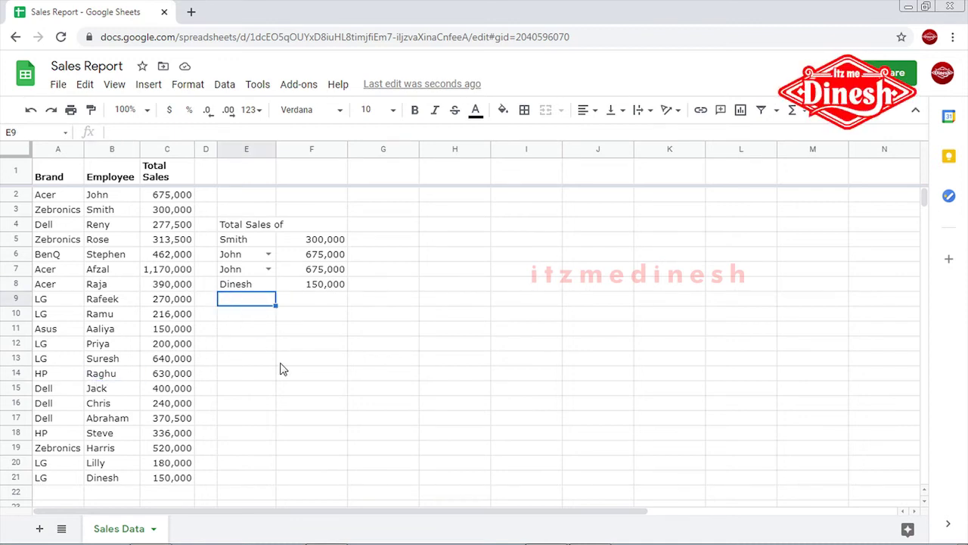
type("Raghu")
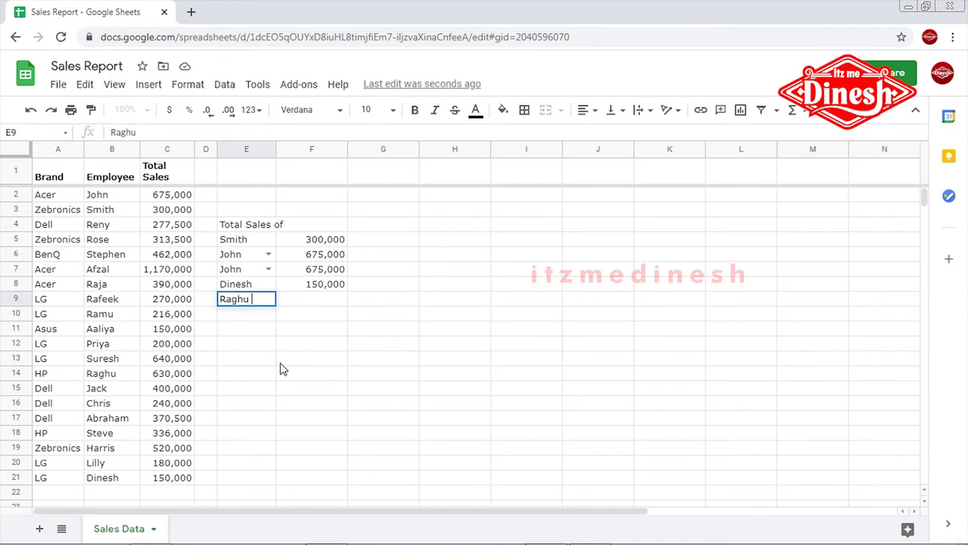
key("Return")
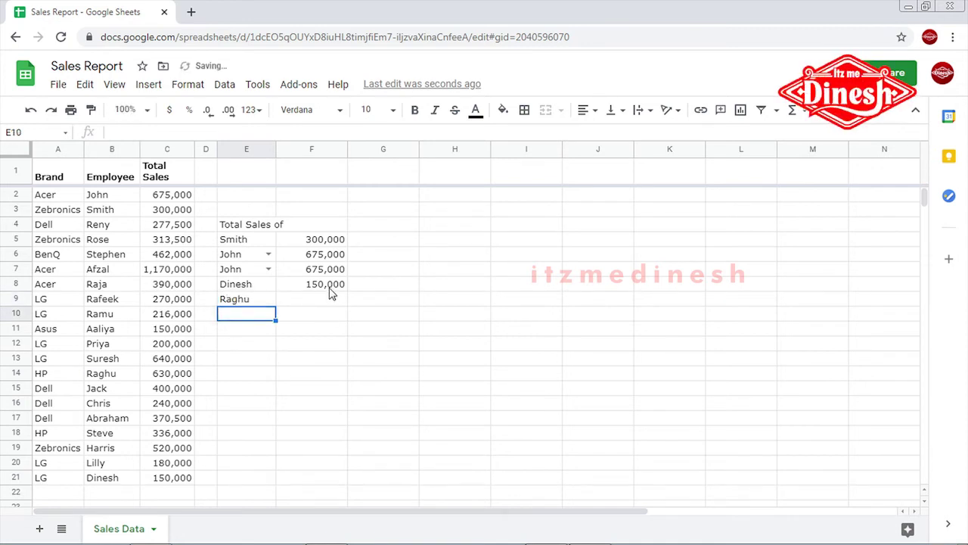
Copy F8's lookup down to F9 and inspect the formula behind its #N/A result.
left_click(331, 290)
left_click_drag(347, 290, 331, 341)
left_click(318, 330)
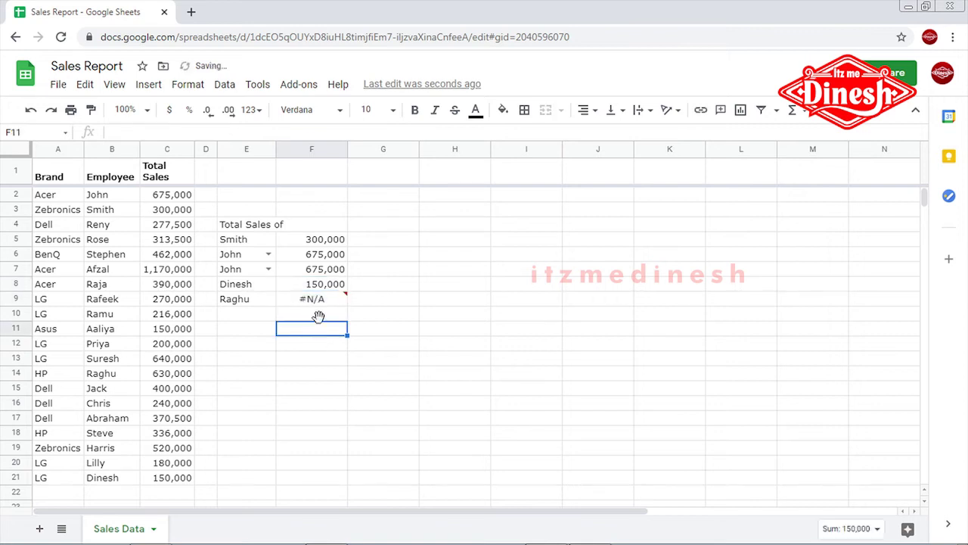
left_click(314, 301)
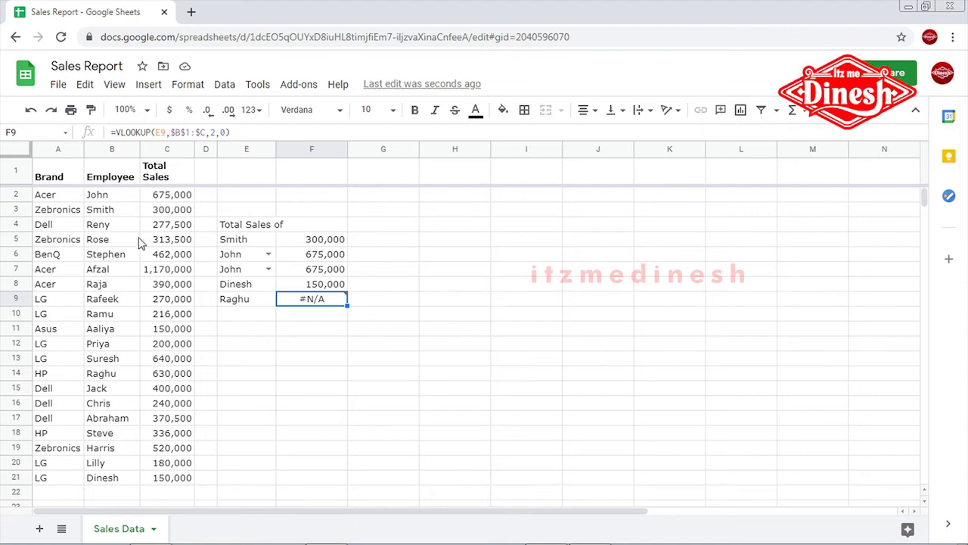
left_click(182, 134)
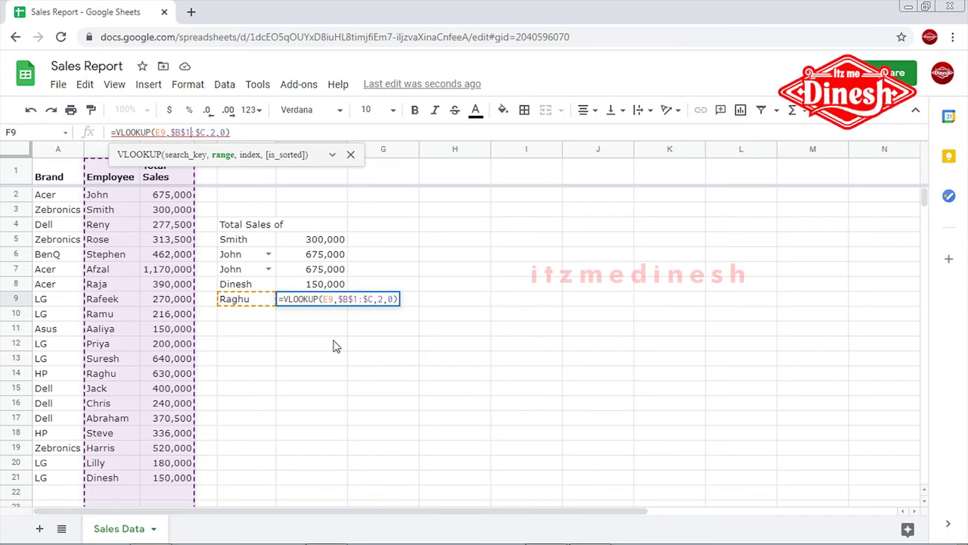
key("Escape")
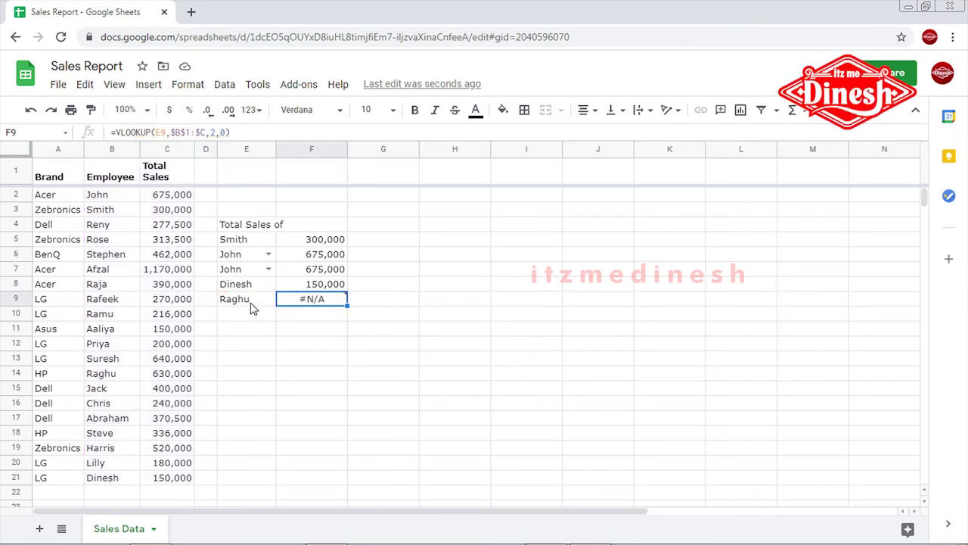
left_click(249, 301)
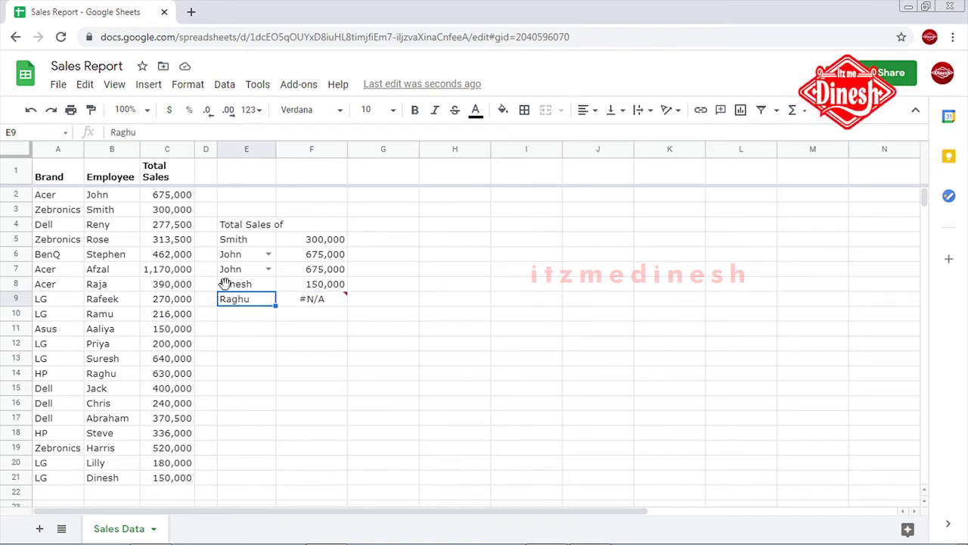
Remove, then restore, the trailing space after E9's name, so F9 goes from 630,000 back to #N/A.
double_click(260, 300)
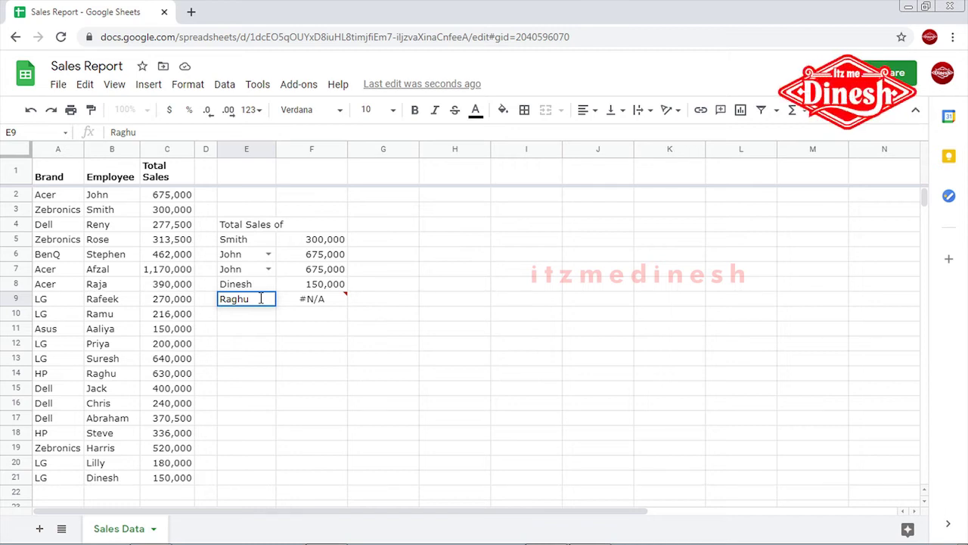
key("Return")
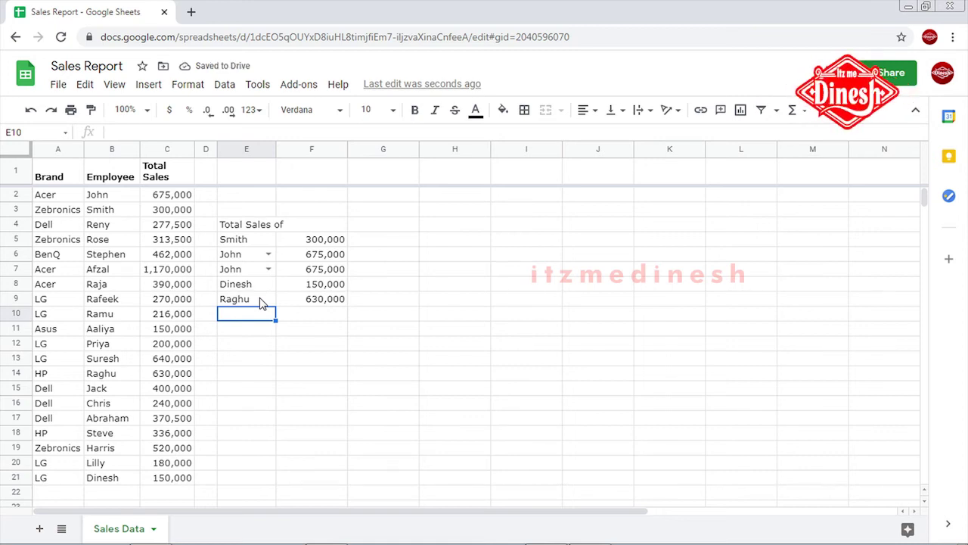
double_click(261, 299)
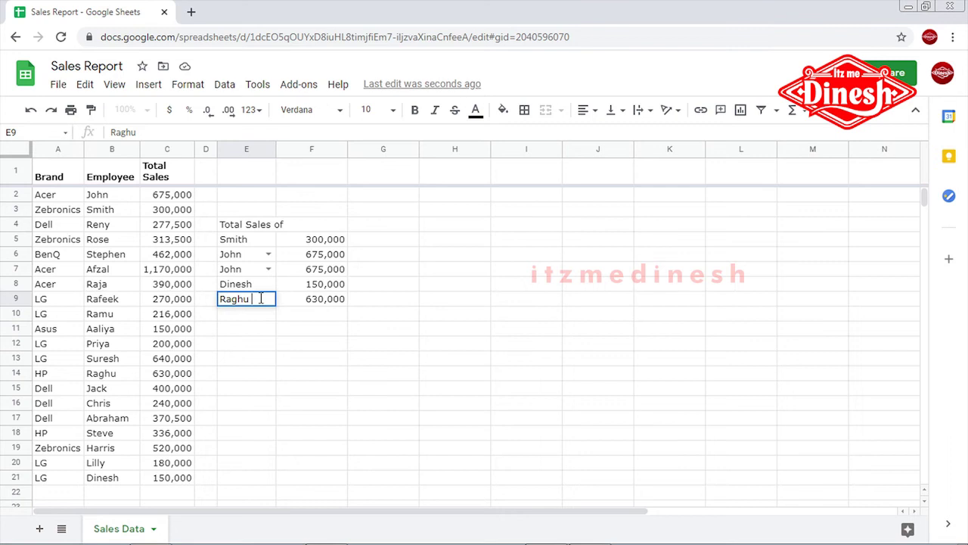
left_click(268, 360)
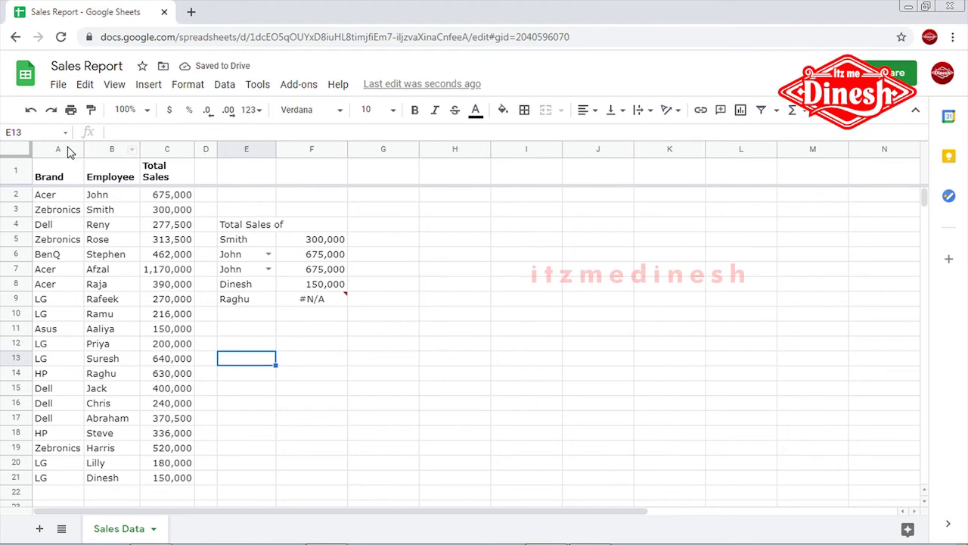
Run Data > Trim whitespace on columns A:G, cleaning 2 cells so F9 returns 630,000.
left_click_drag(57, 149, 383, 149)
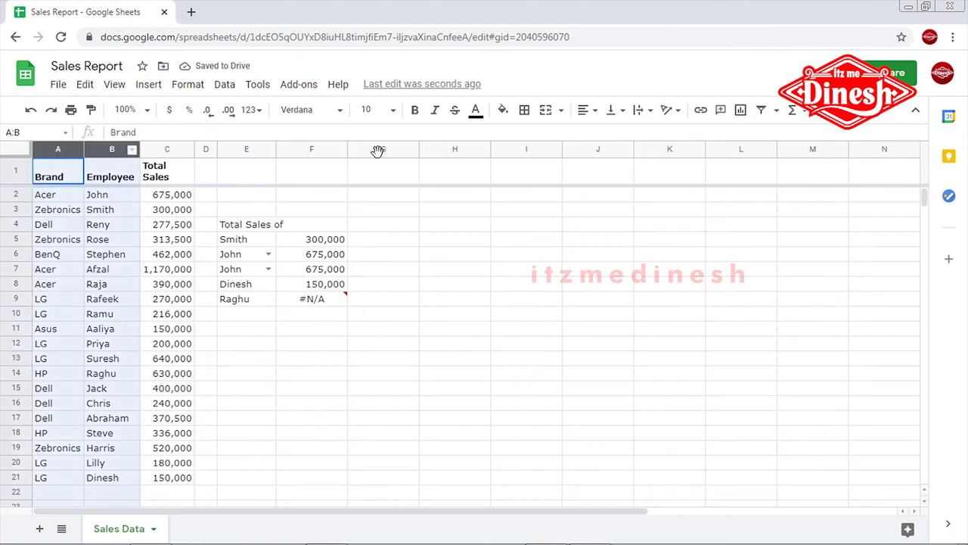
left_click(188, 84)
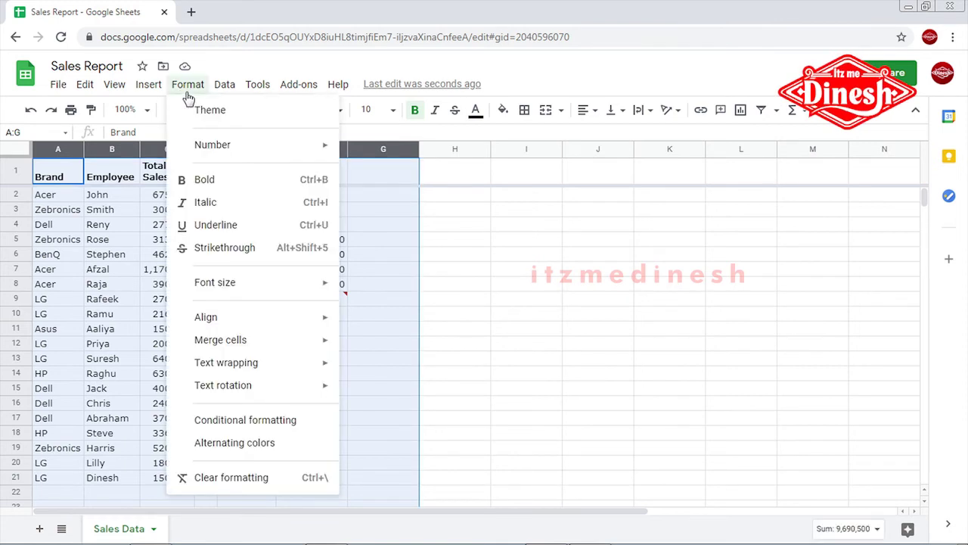
mouse_move(227, 86)
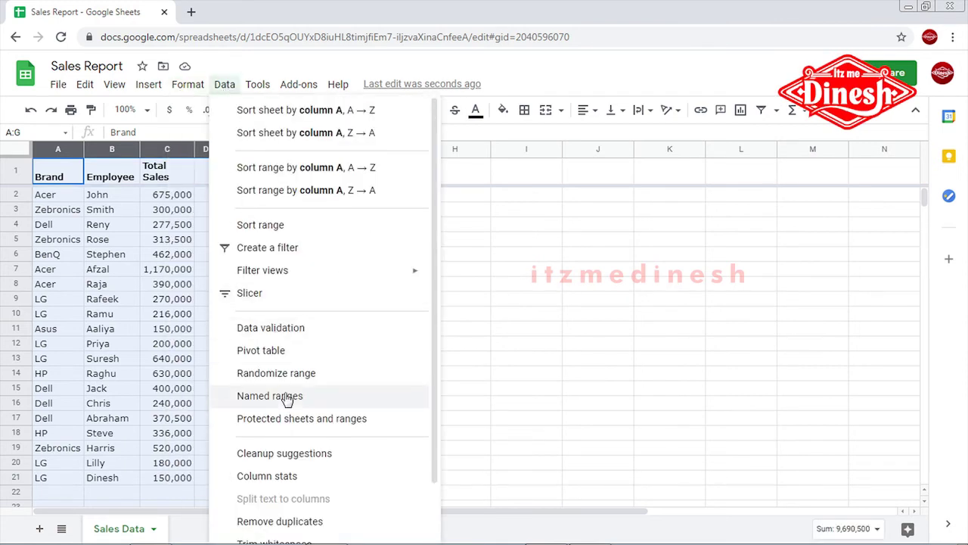
scroll(302, 424, "down", 1)
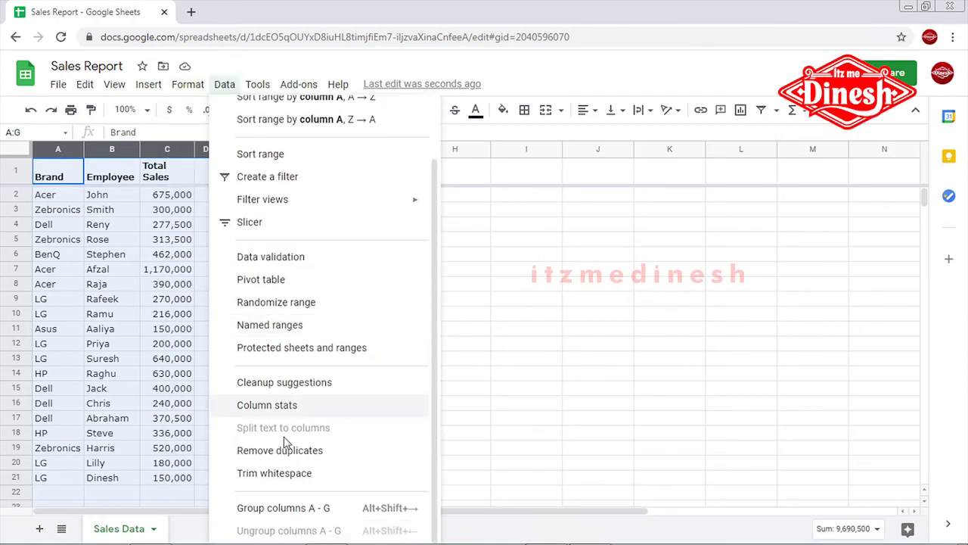
left_click(277, 476)
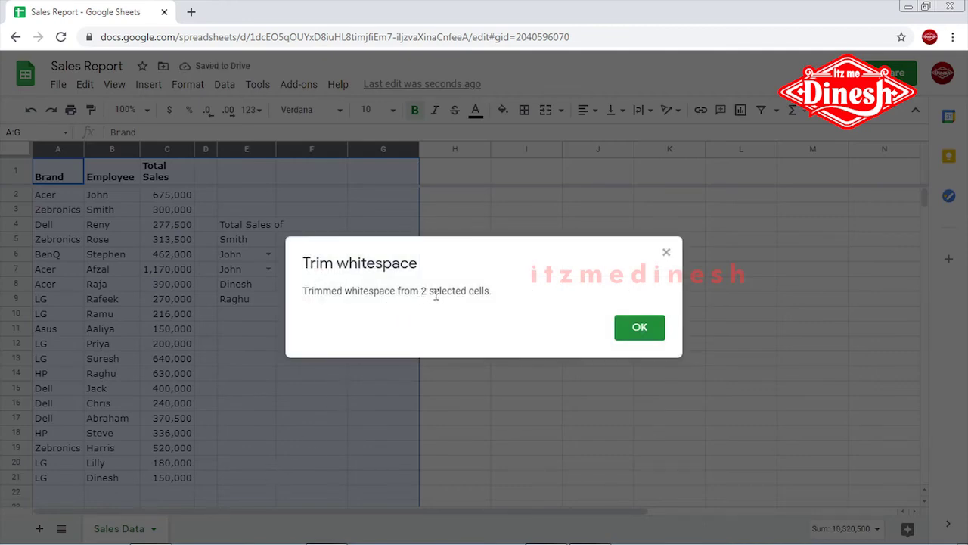
left_click(649, 328)
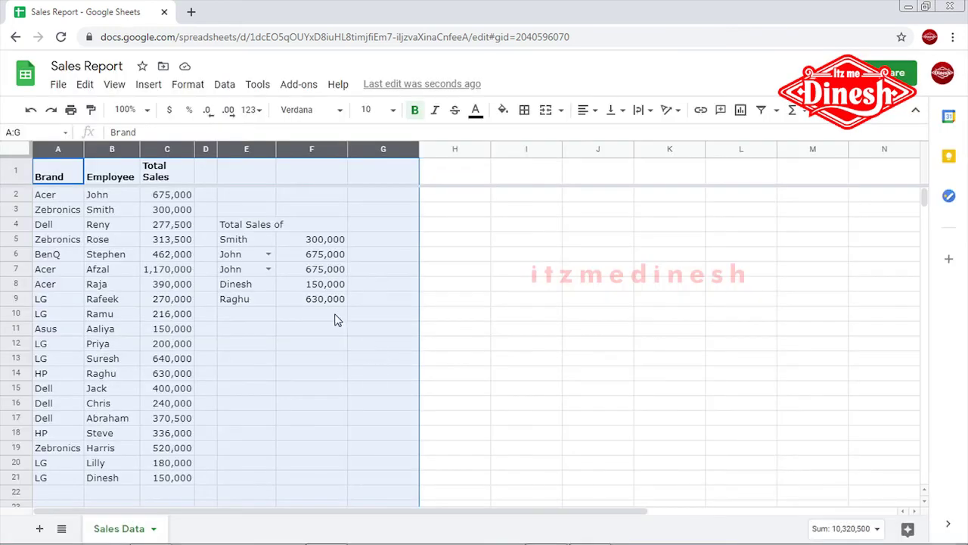
left_click(370, 306)
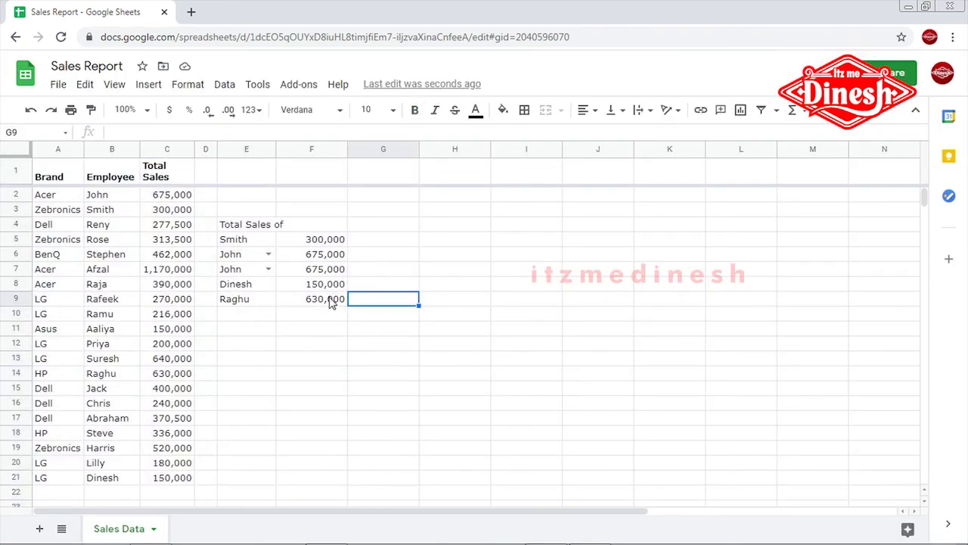
Inspect F8's not-found #N/A error caused by the misspelled name in E8.
key("Left")
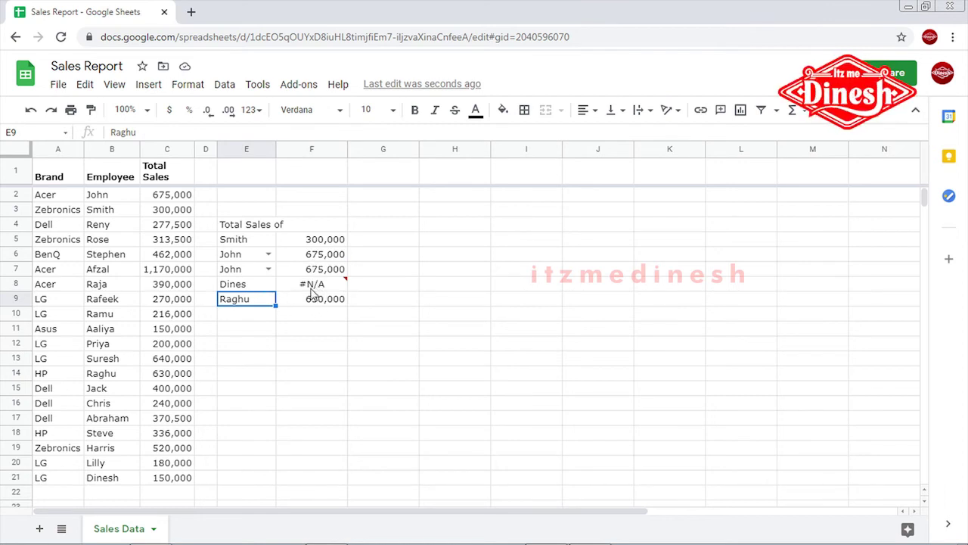
key("Up")
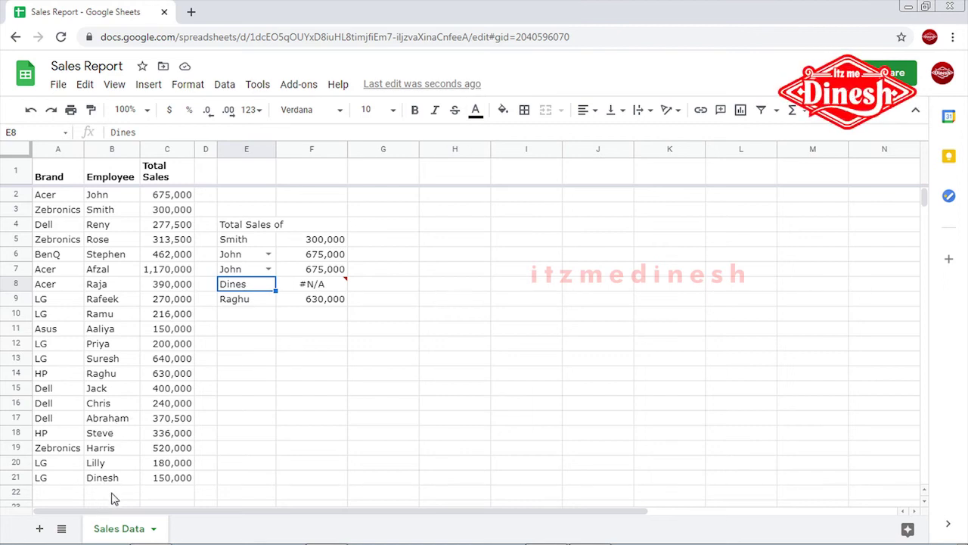
left_click(342, 292)
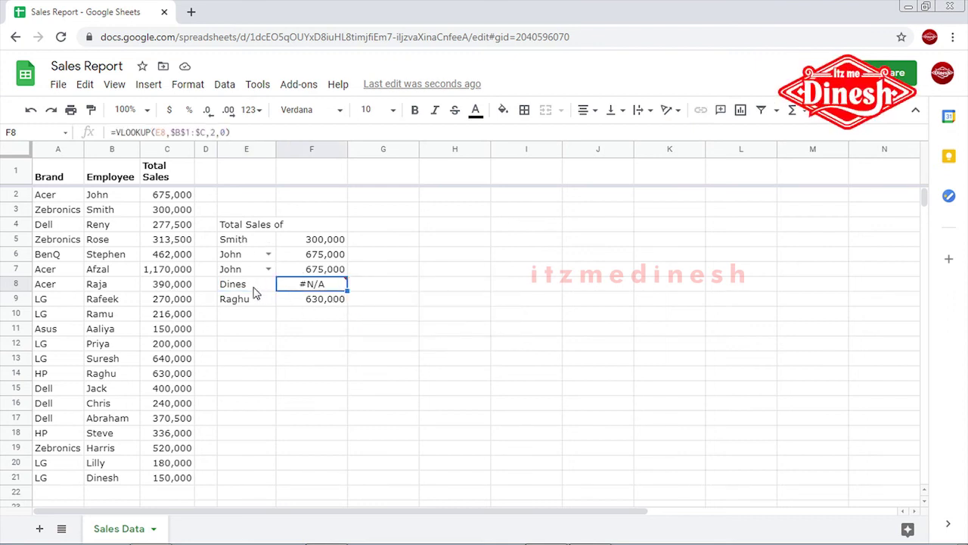
mouse_move(304, 293)
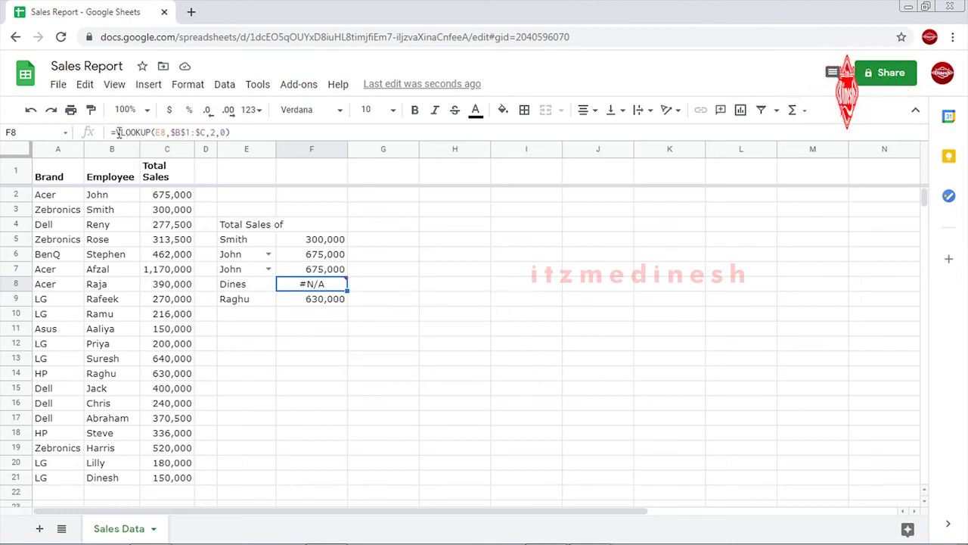
Wrap F8's VLOOKUP in IFNA with a "0" fallback, so F8 shows 150000 for the corrected name.
left_click(264, 137)
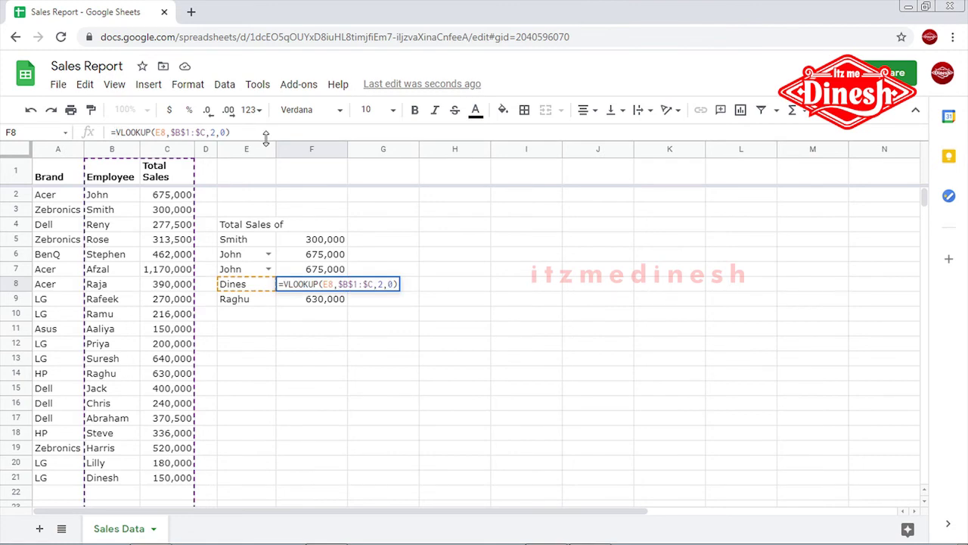
type("(")
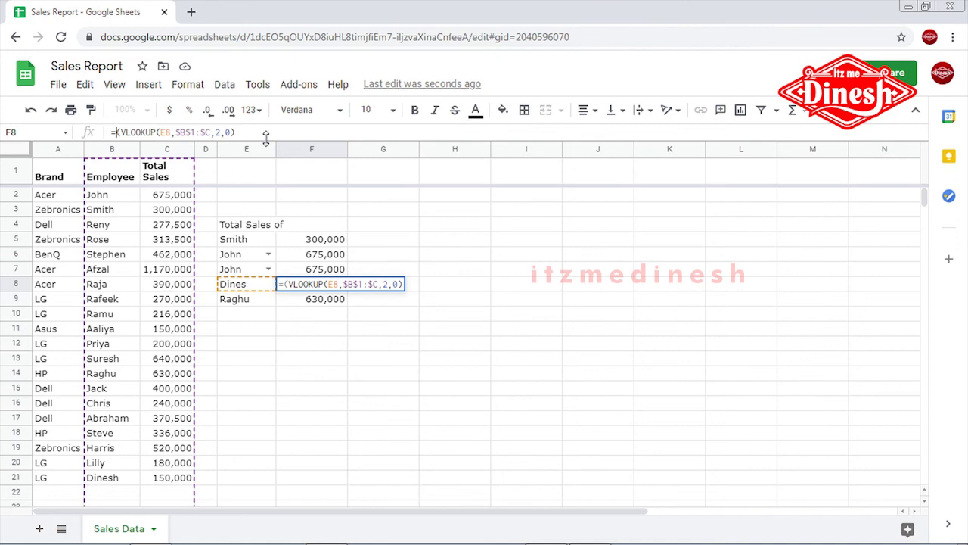
type("if")
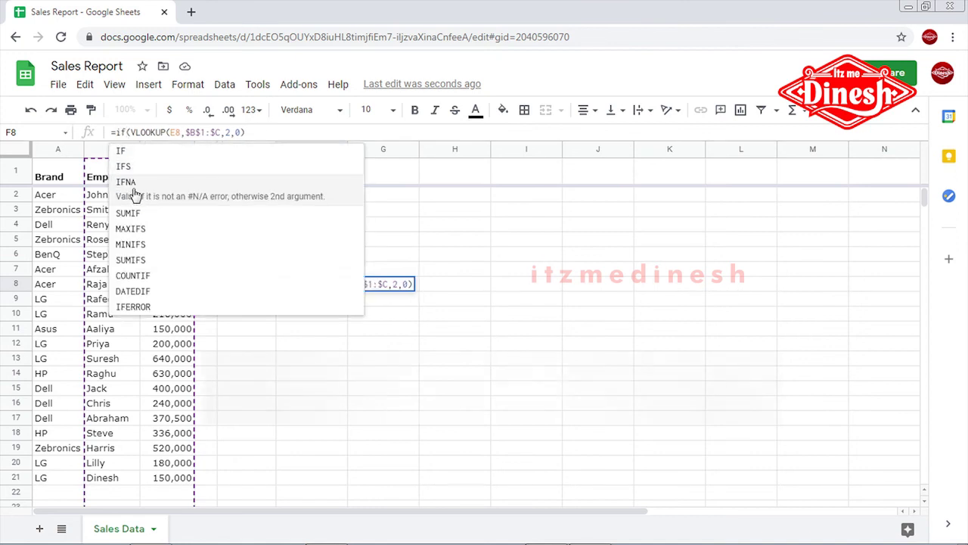
left_click(129, 186)
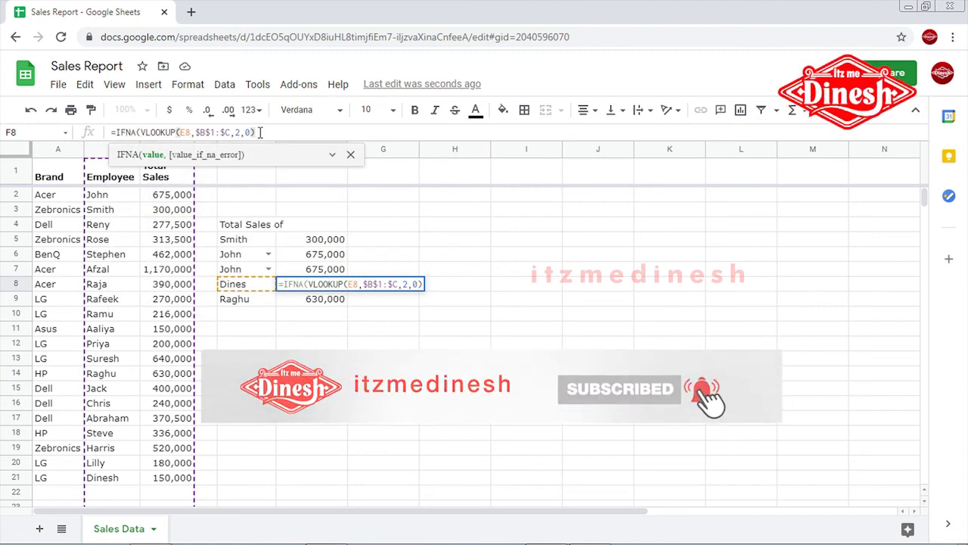
type(",")
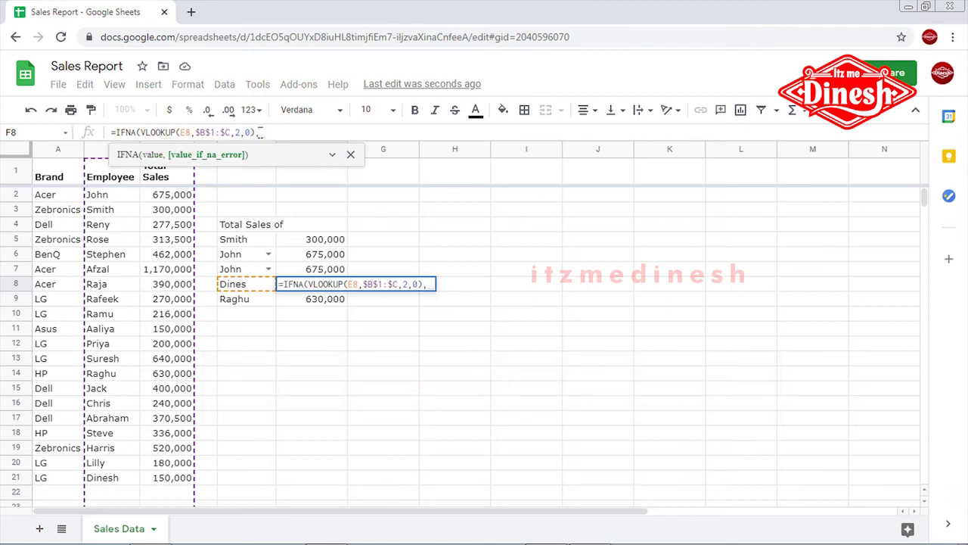
type("\"\"")
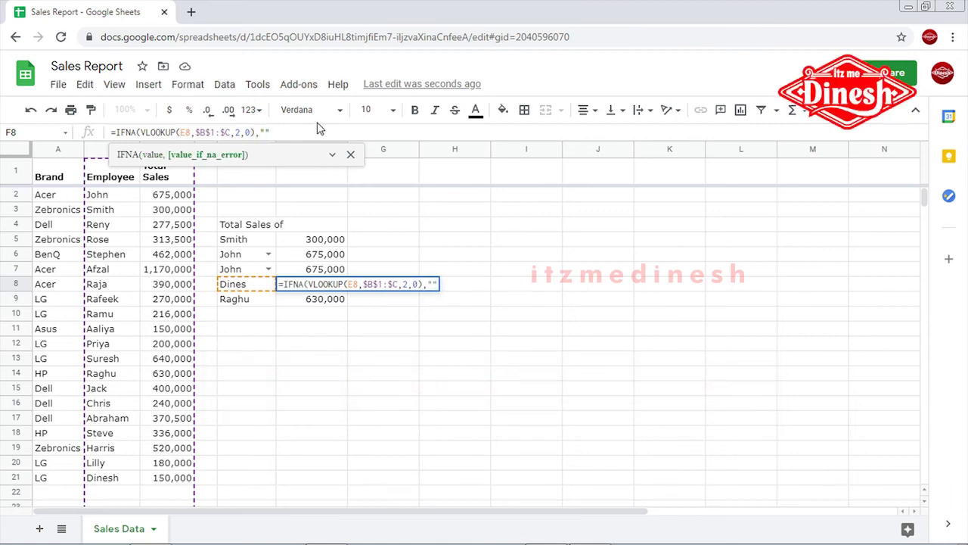
type(")")
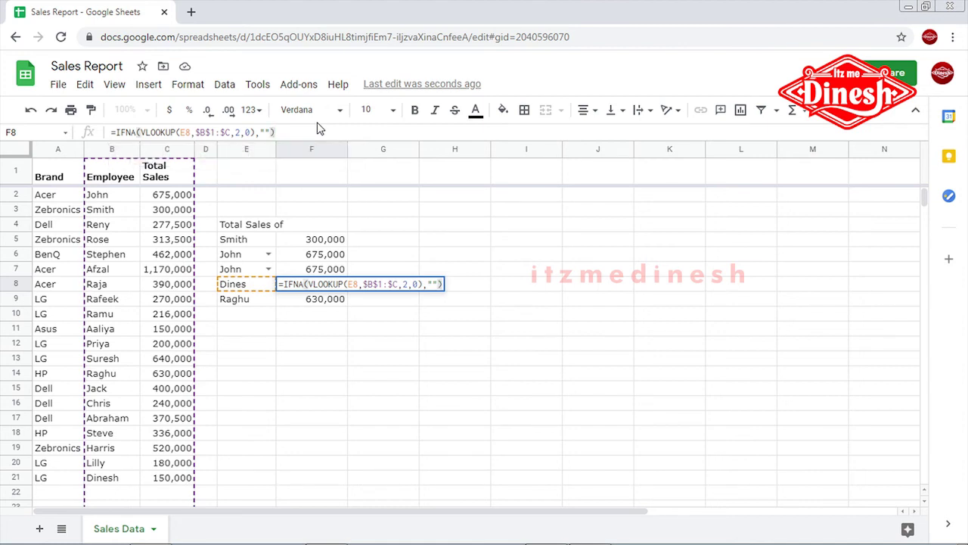
key("Return")
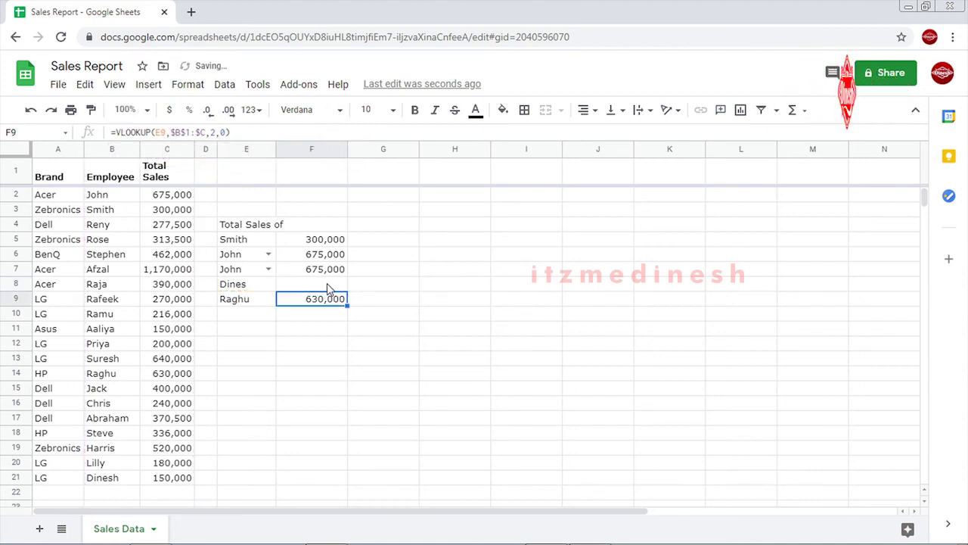
left_click(288, 287)
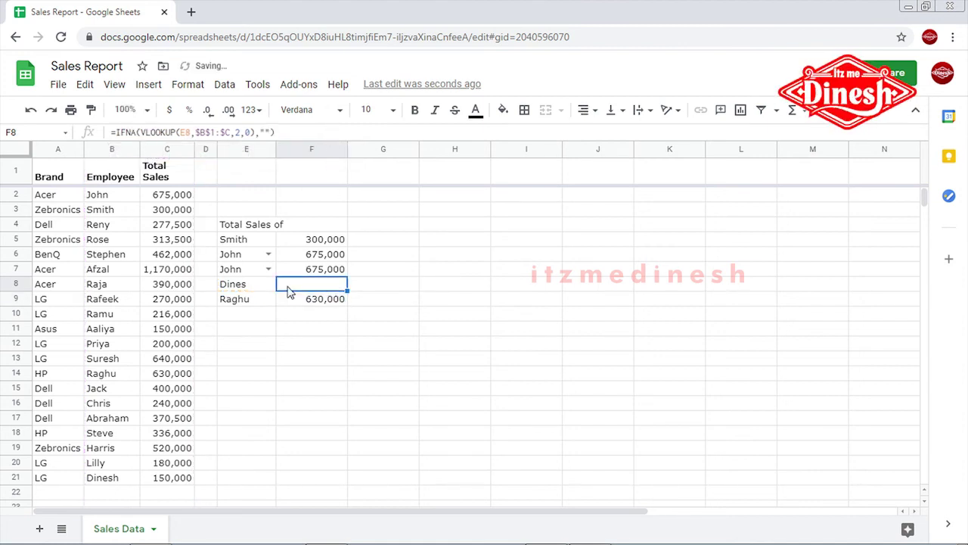
left_click(265, 133)
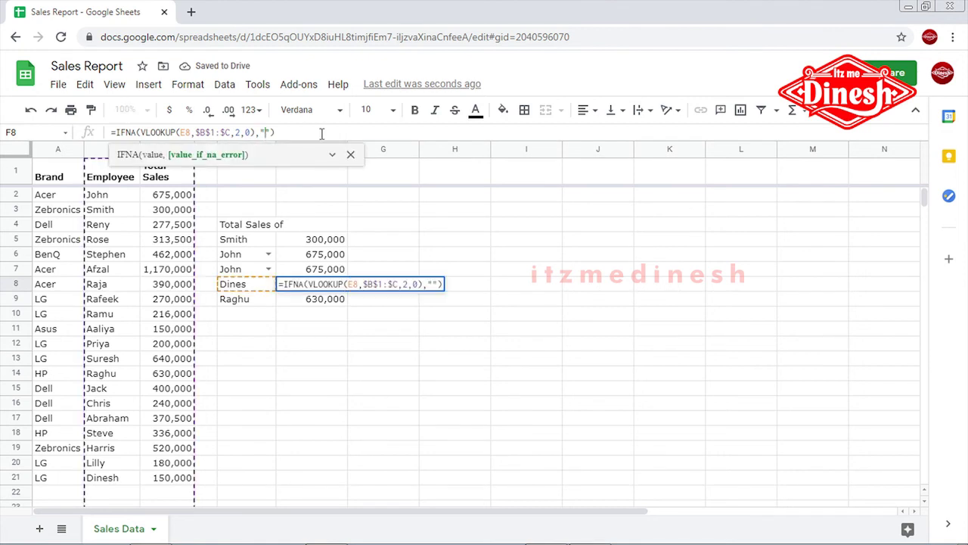
type("0")
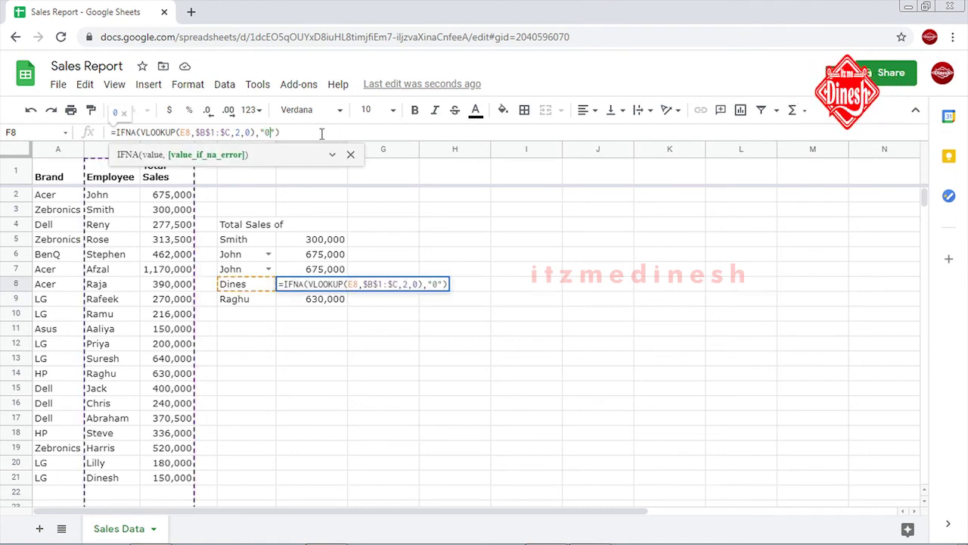
key("Return")
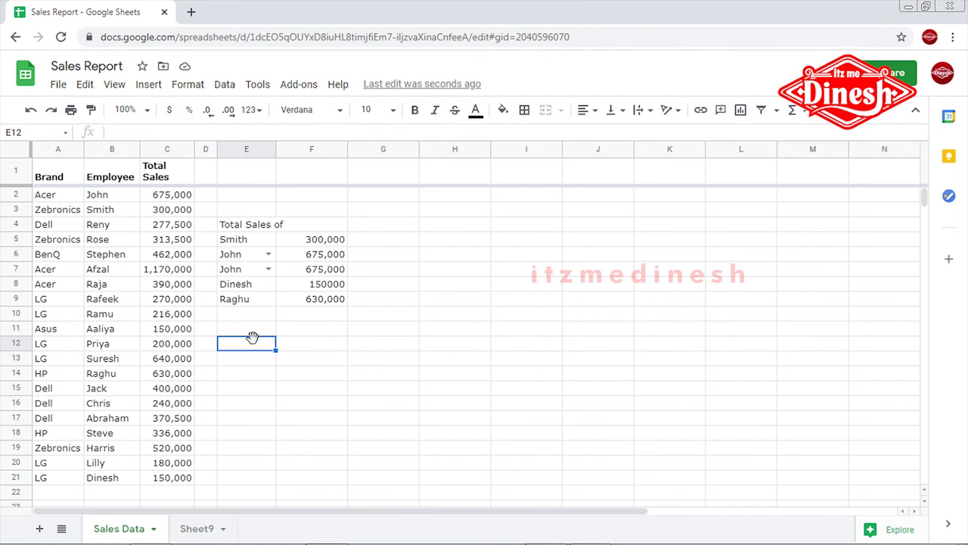
Review the Sales Report ranges and lookups, then select Sheet9's five names in A1:A5.
left_click(104, 196)
left_click(162, 332, "shift")
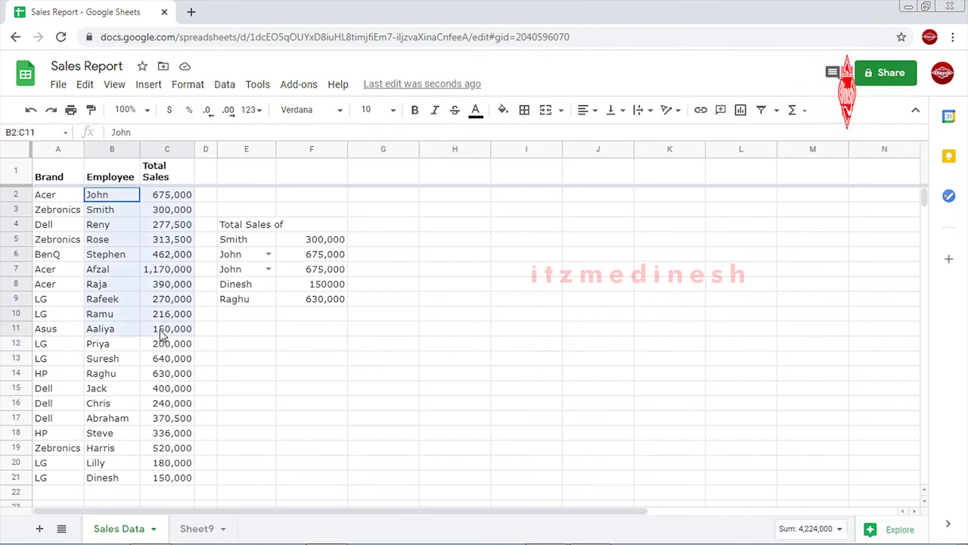
left_click(258, 269)
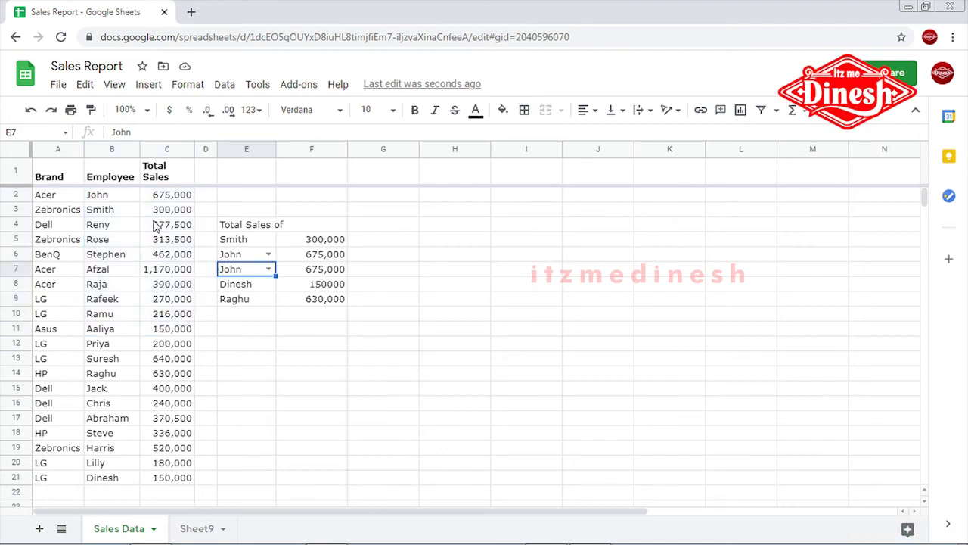
left_click(157, 225)
left_click(323, 242)
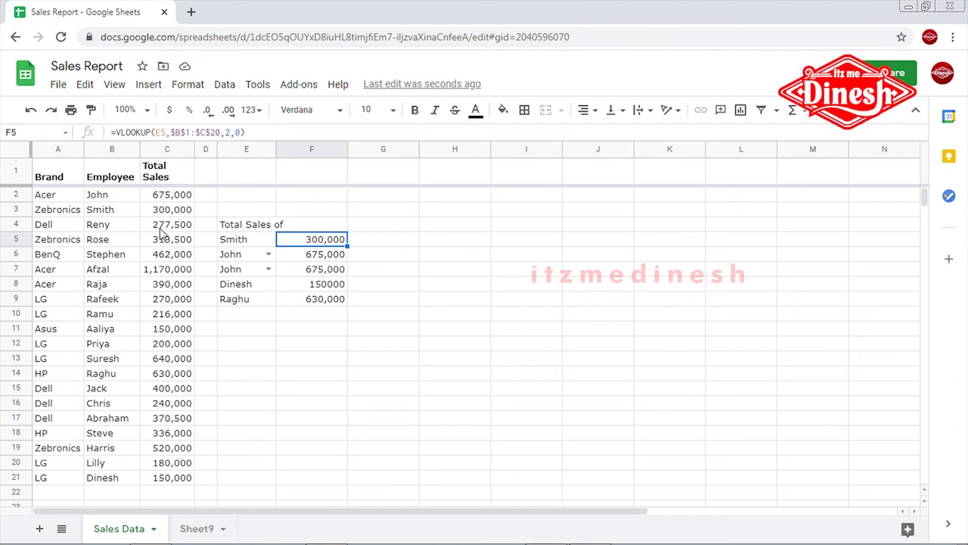
left_click(198, 529)
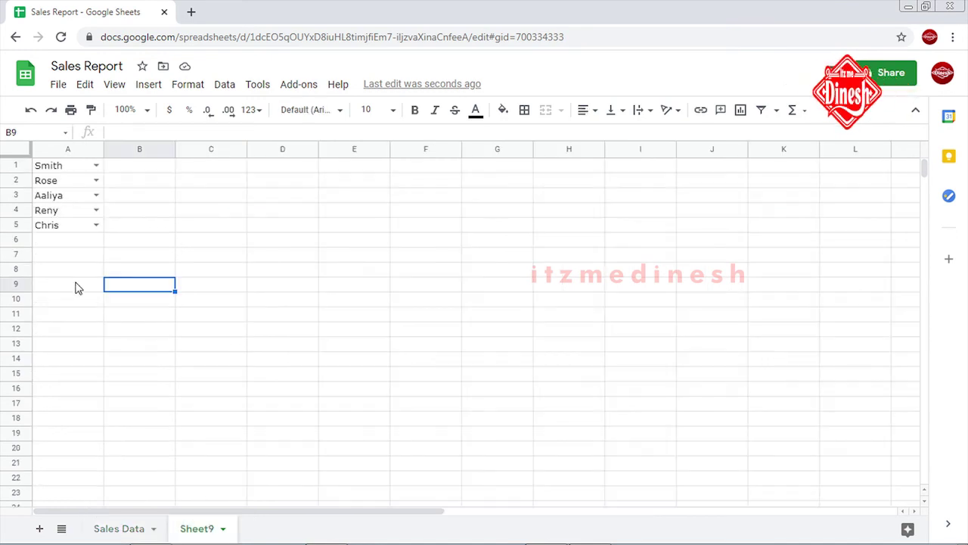
left_click_drag(65, 165, 65, 227)
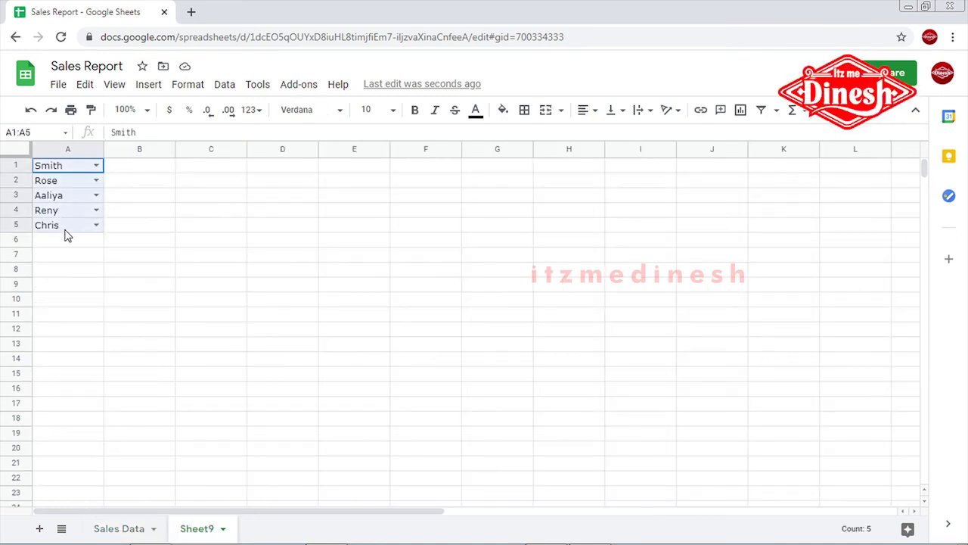
Start a VLOOKUP in Sheet9's B1 that uses A1 as the lookup value.
left_click(132, 171)
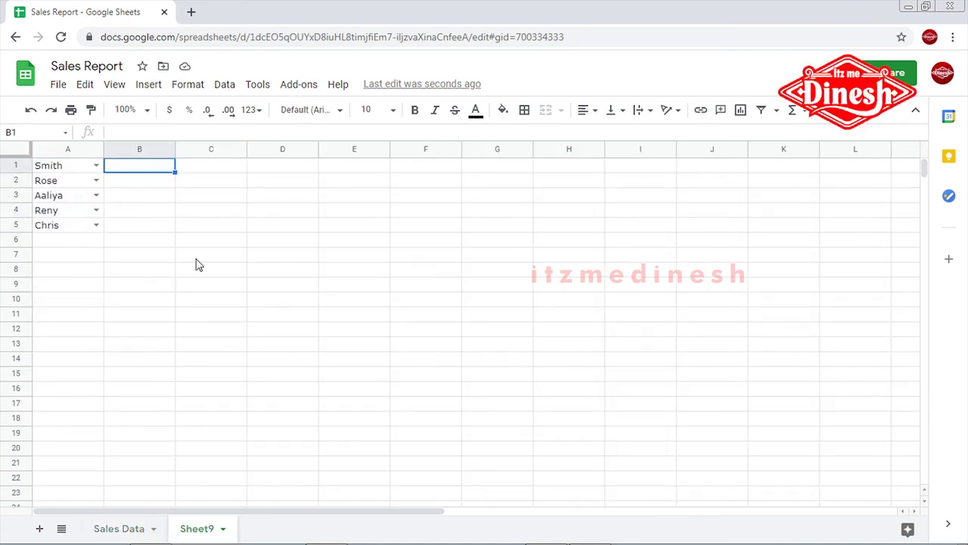
type("=vloo")
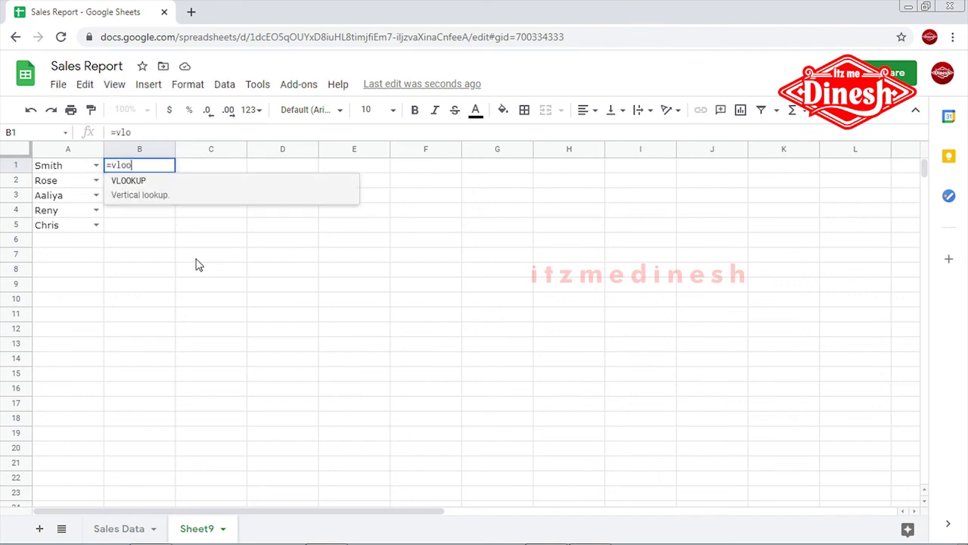
key("Tab")
key("Left")
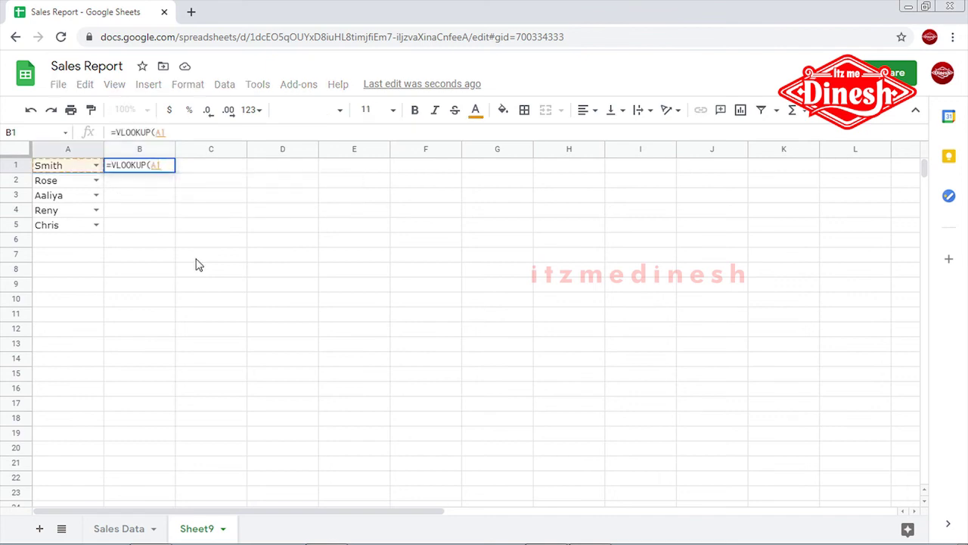
type(",")
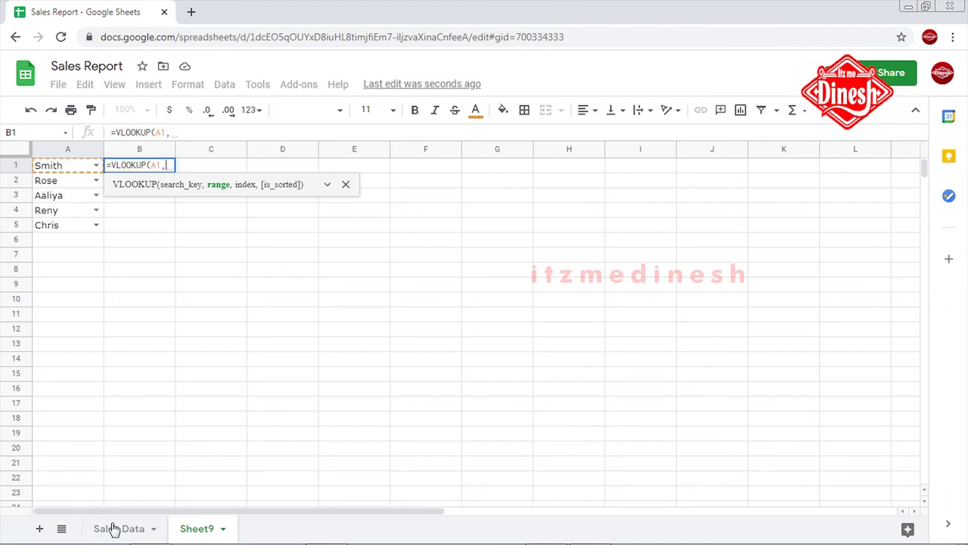
left_click(114, 528)
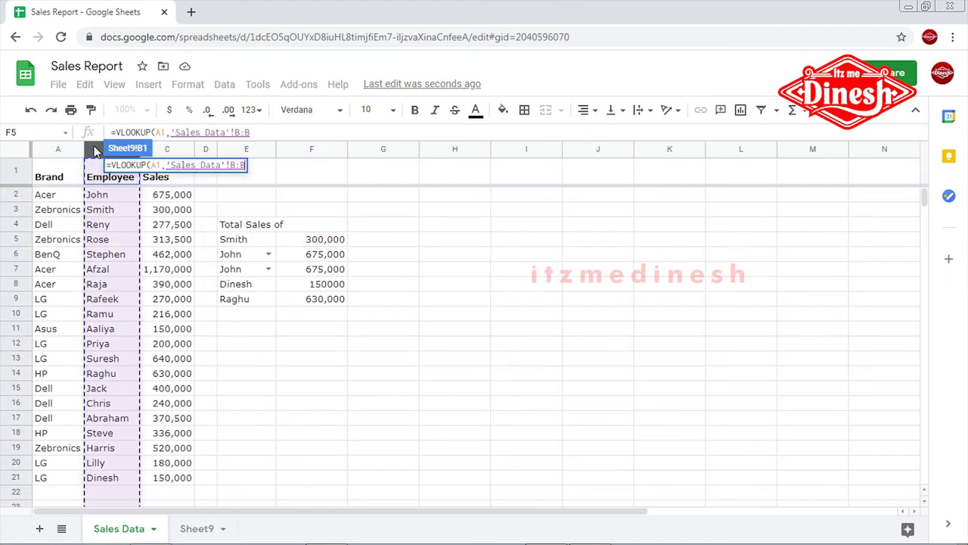
Complete B1 as =VLOOKUP(A1,'Sales Data'!$B:$C,2,0), returning 300,000.
left_click_drag(96, 149, 167, 148)
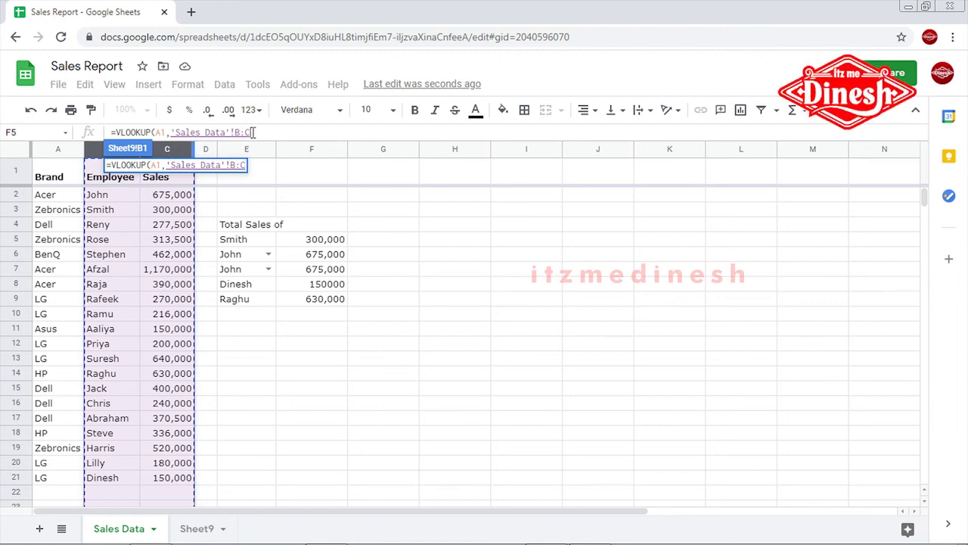
left_click_drag(254, 132, 175, 133)
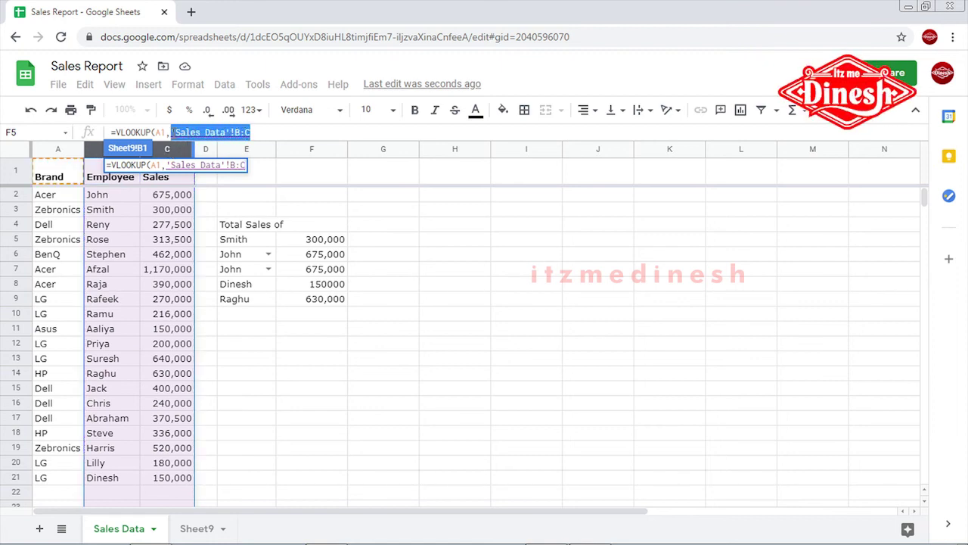
key("F4")
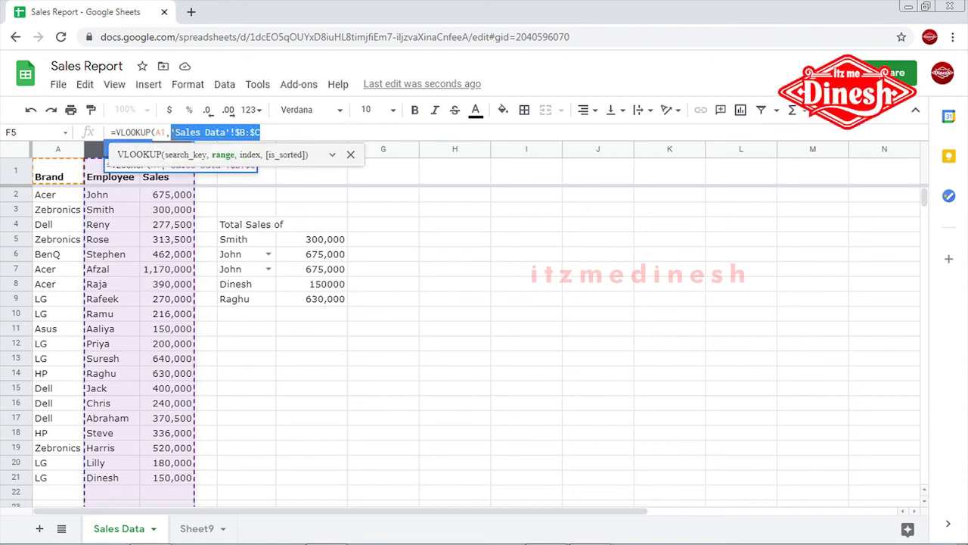
left_click(273, 133)
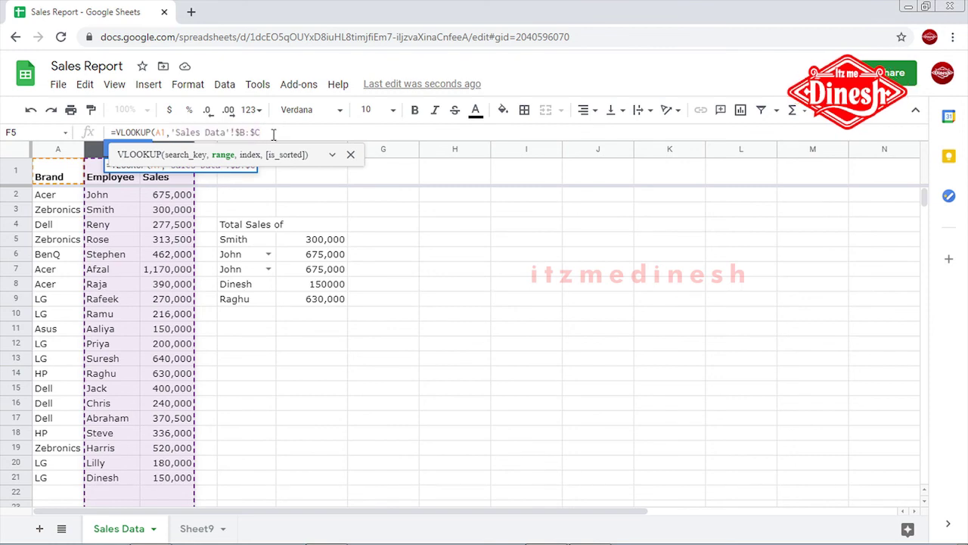
type(",")
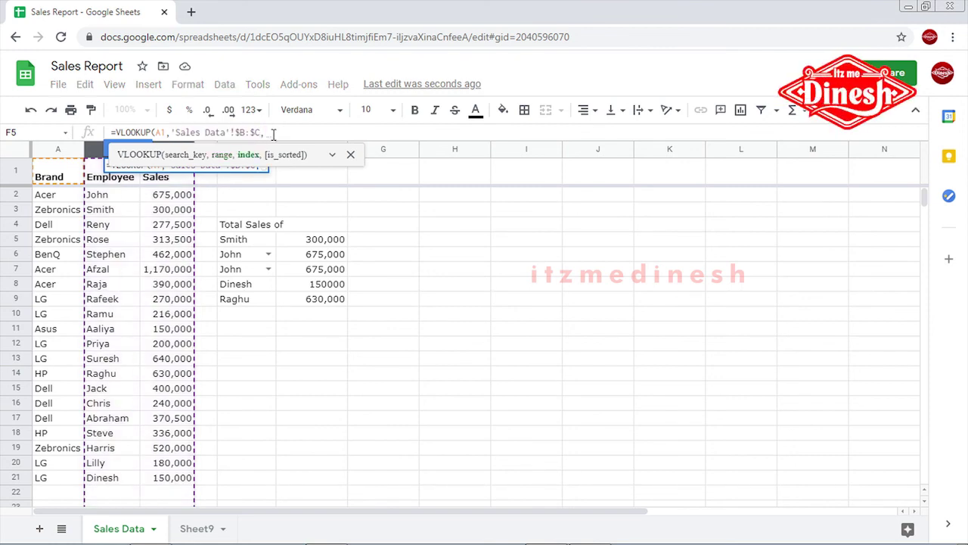
type("2,")
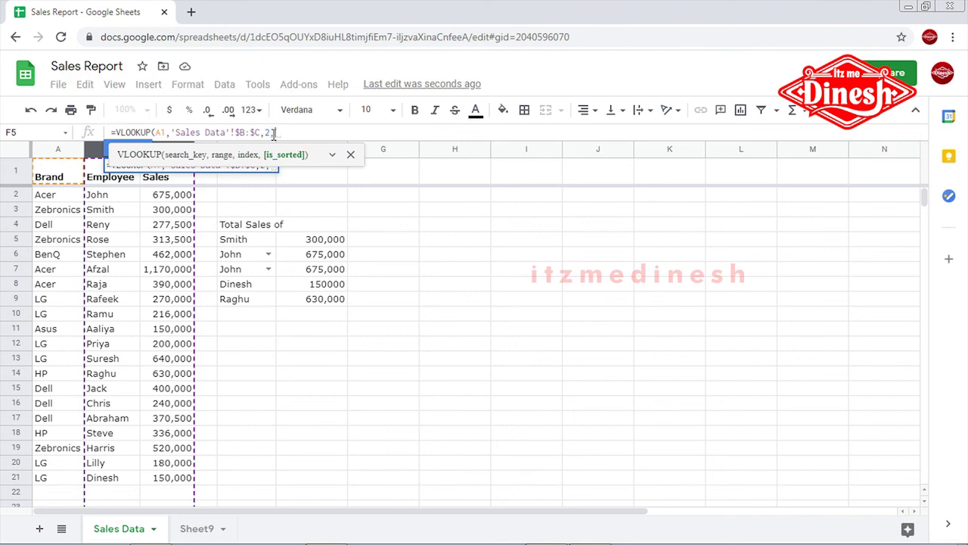
type("0)")
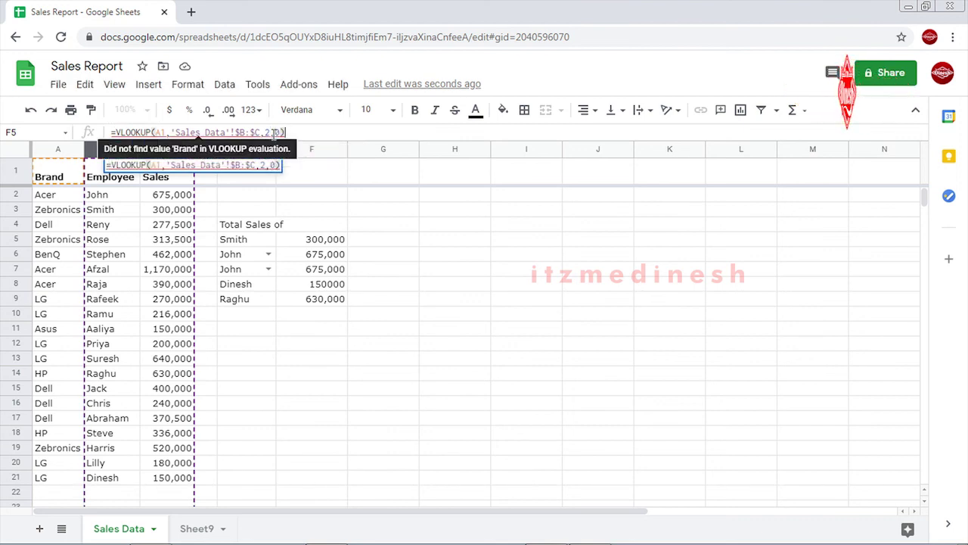
key("Return")
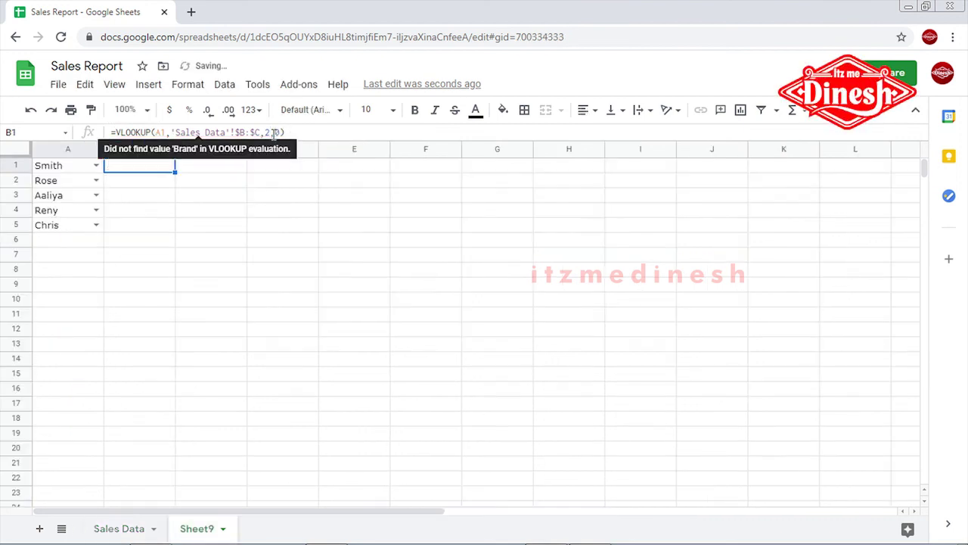
Fill B1's sales lookup down through B5 for all five names.
left_click(274, 134)
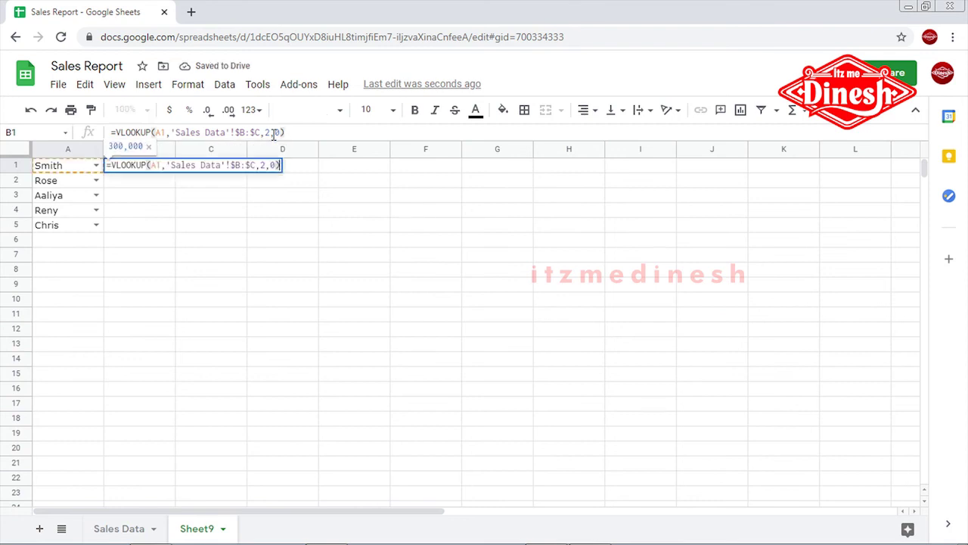
left_click(129, 197)
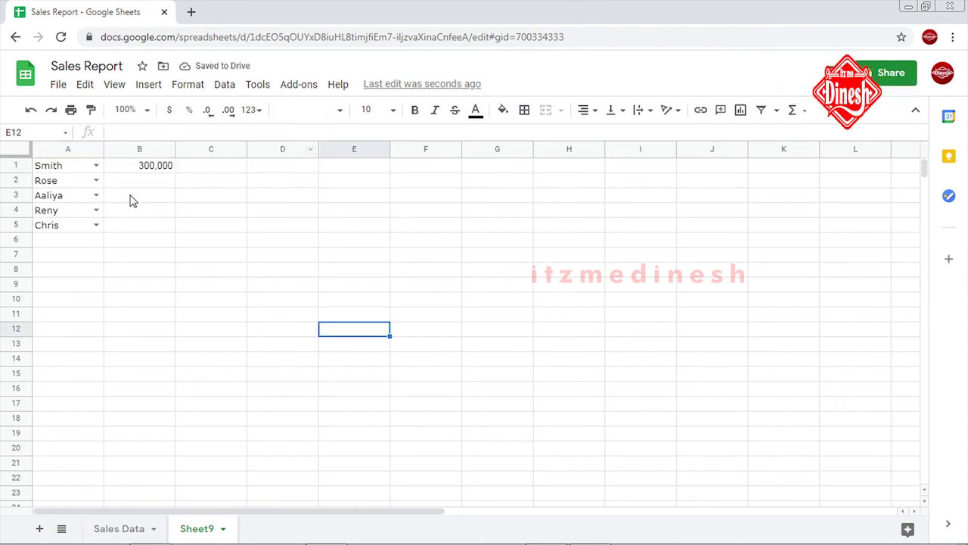
left_click(151, 167)
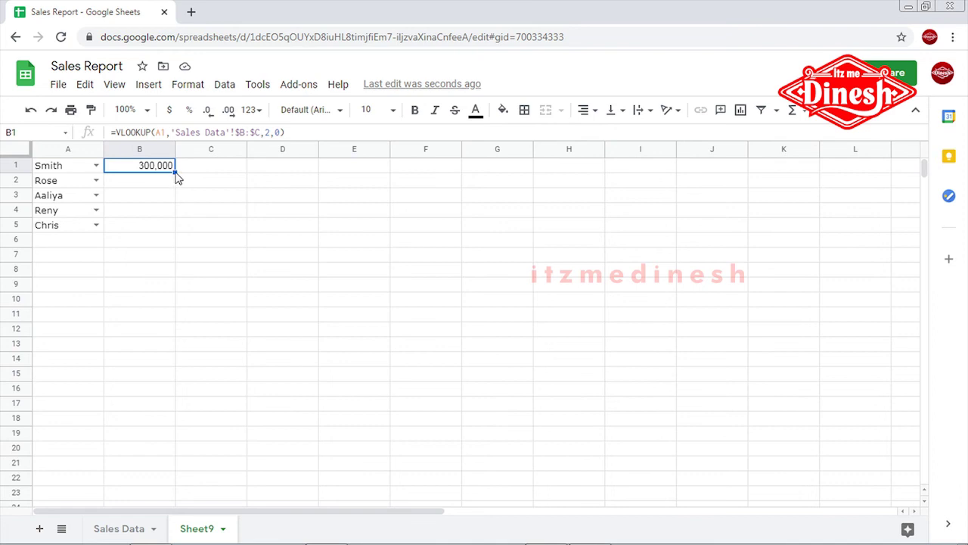
left_click_drag(166, 226, 139, 230)
left_click(139, 253)
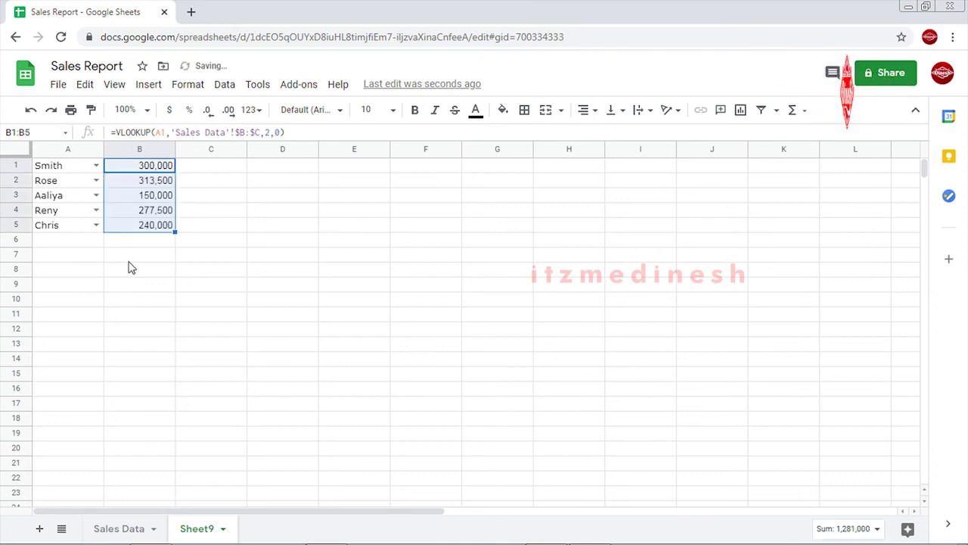
Choose a different employee from A3's dropdown list so B3 shows 300,000.
left_click(92, 196)
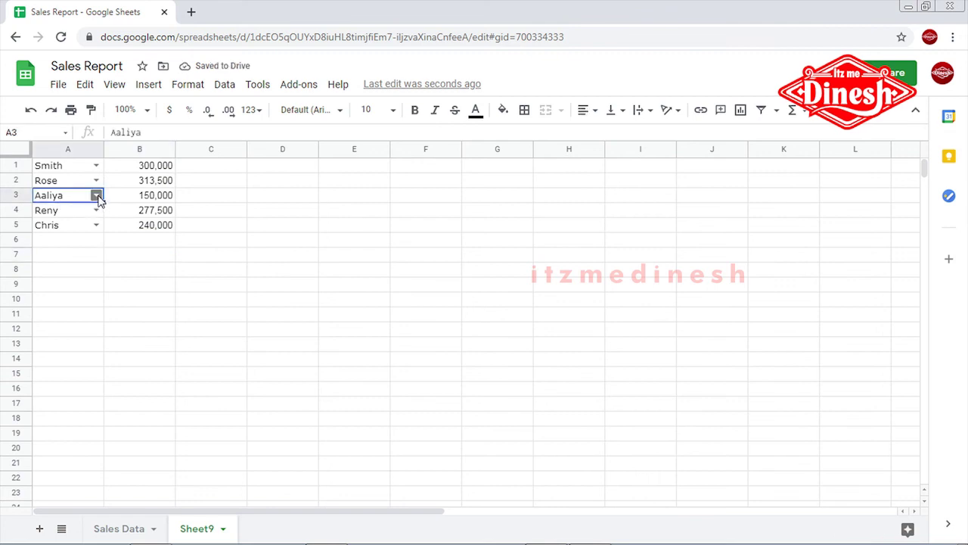
key("Return")
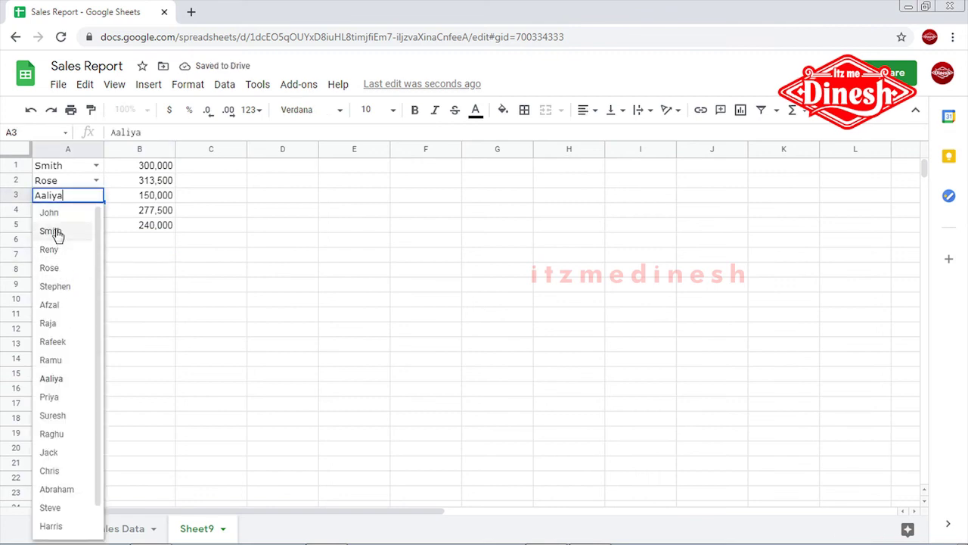
left_click(56, 232)
left_click(171, 259)
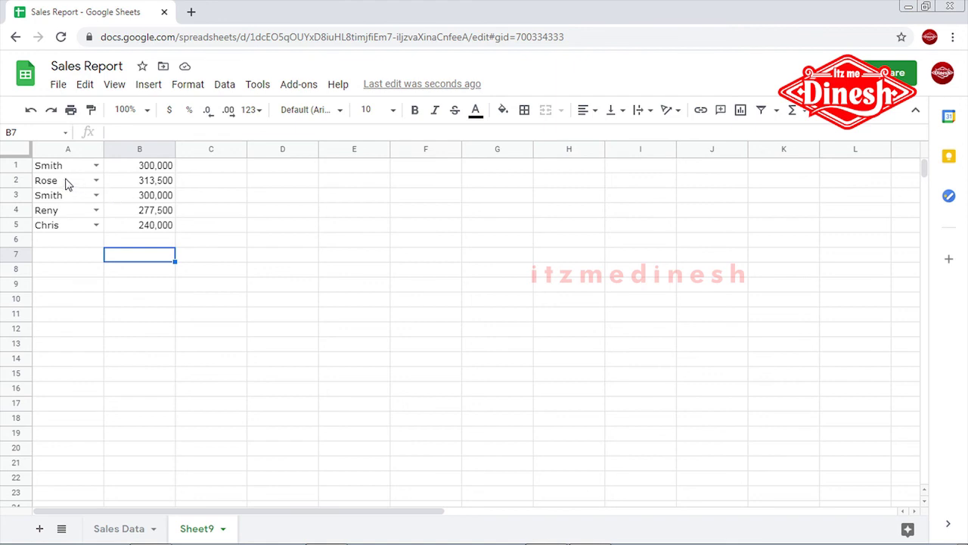
left_click_drag(54, 169, 153, 231)
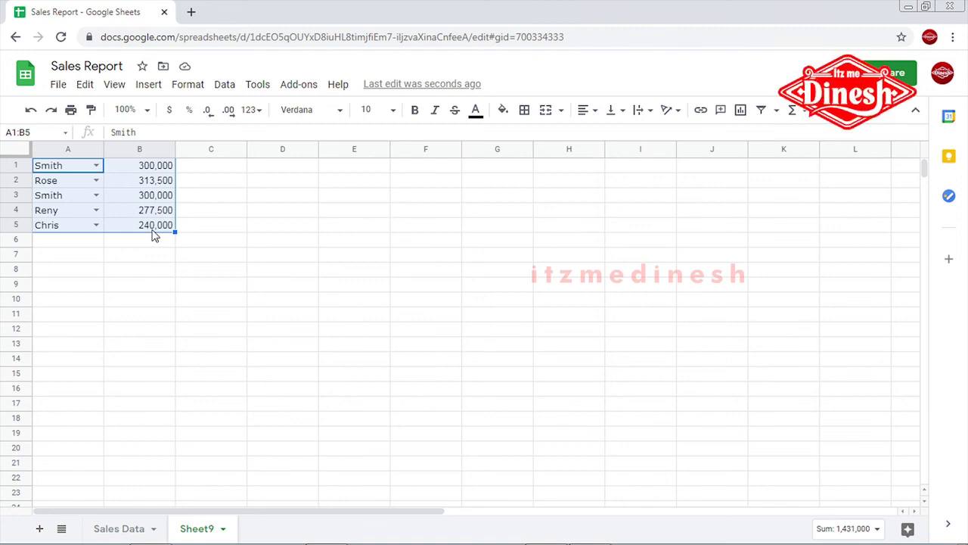
left_click(146, 230)
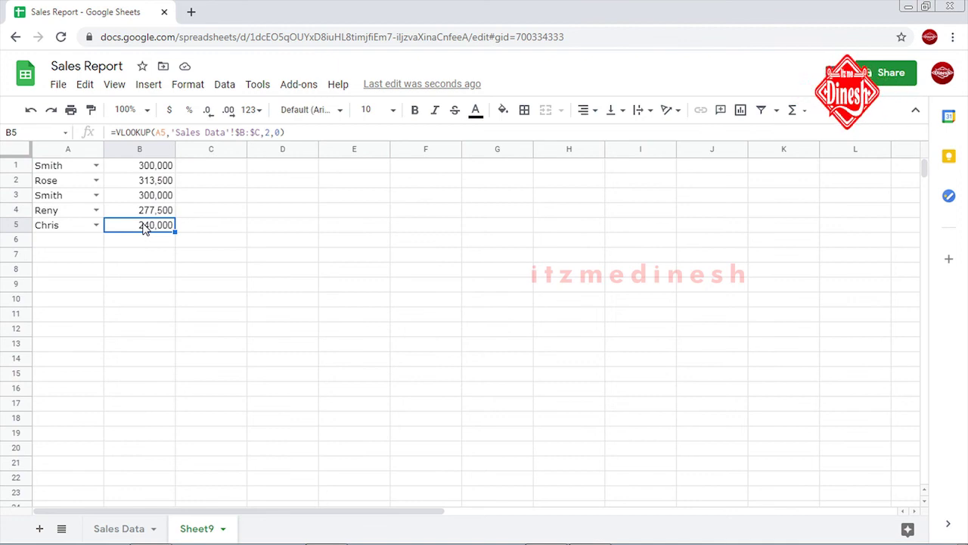